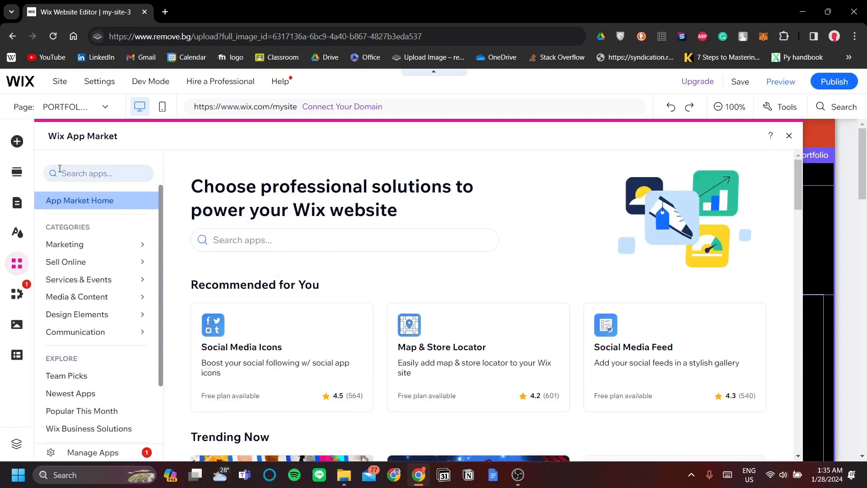
Find the Wix Site Search app in the App Market and add it to the site.
click(106, 174)
text(wix )
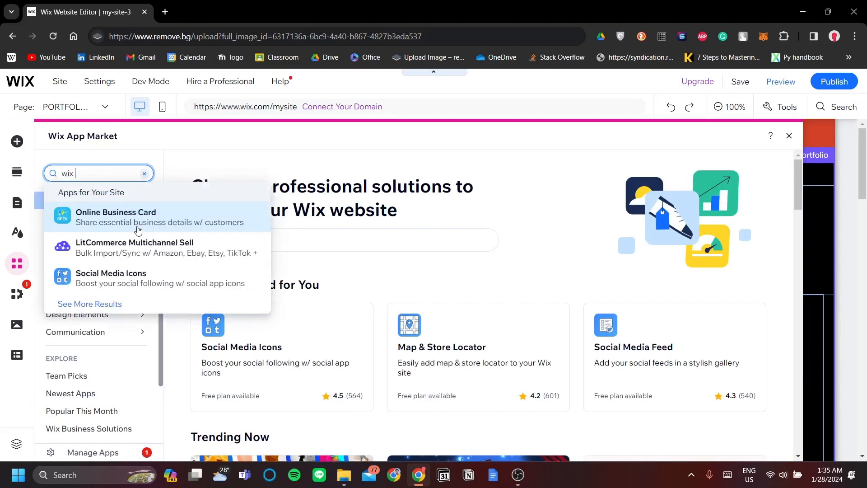
text(site sea)
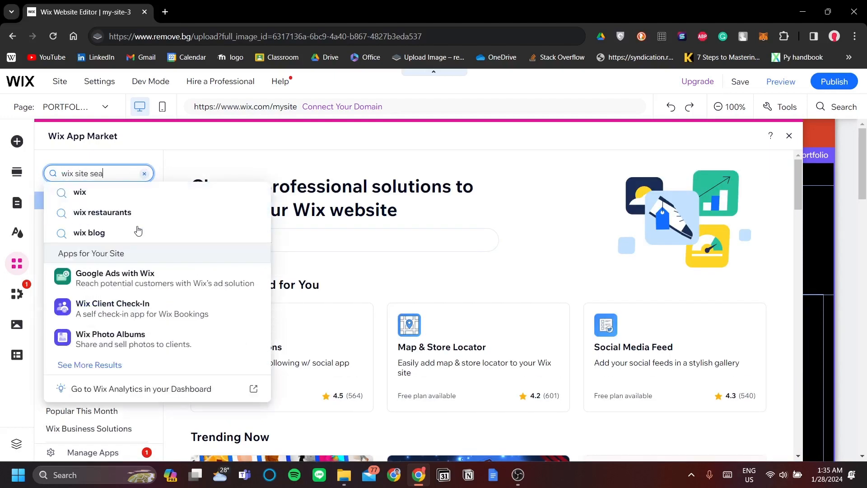
text(rc)
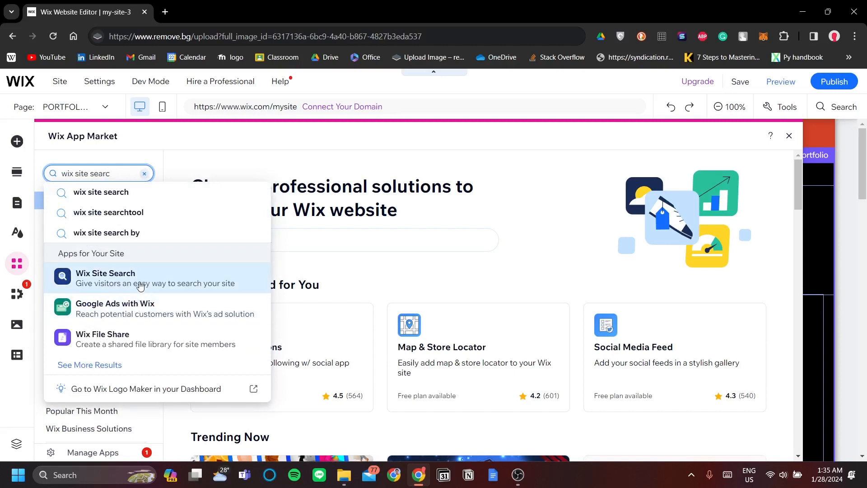
click(140, 283)
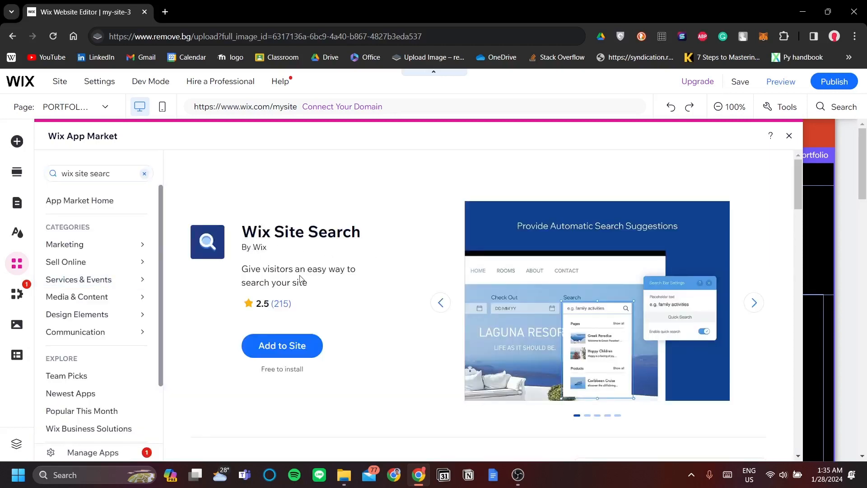
click(322, 344)
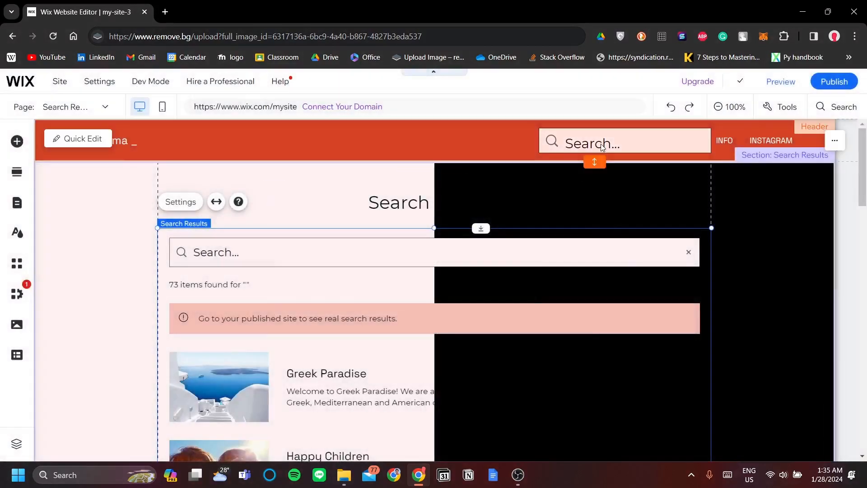
Switch to the PORTFOLIO site page and examine the search bar placed in its header.
click(481, 217)
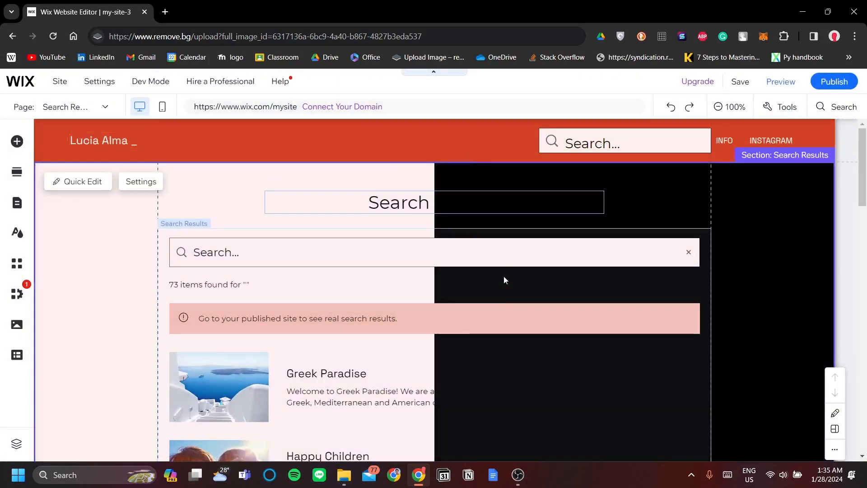
click(79, 109)
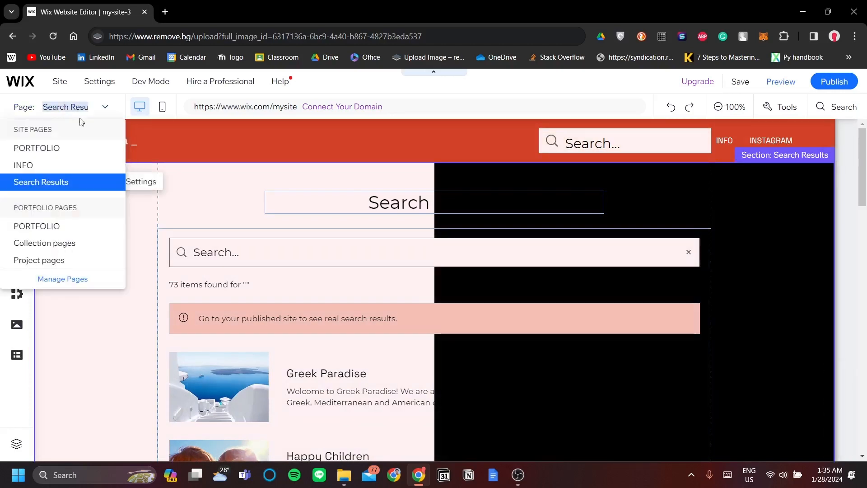
click(76, 149)
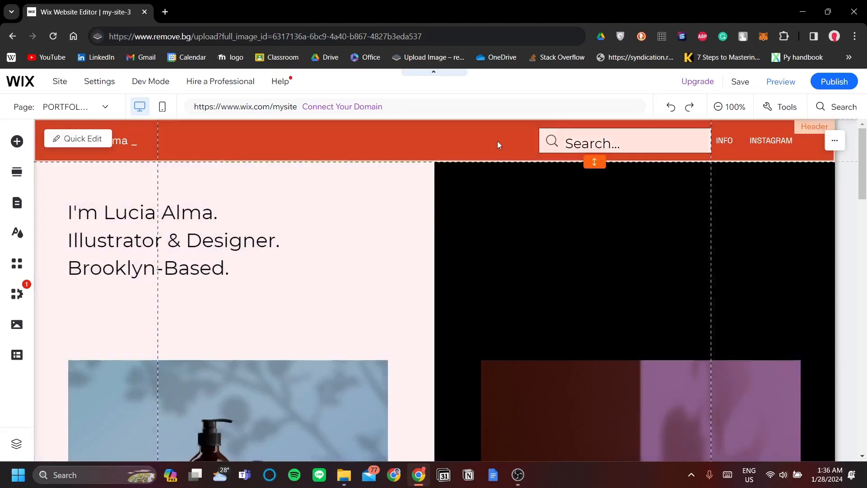
click(498, 140)
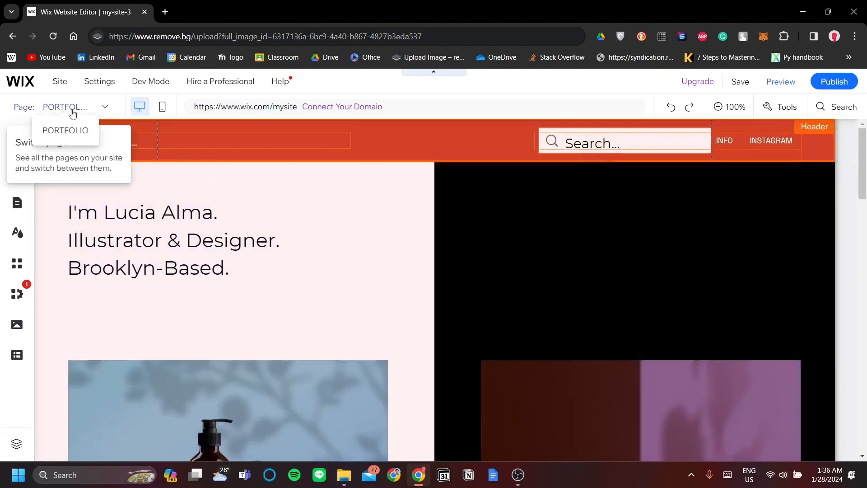
Return to the Search Results page and check its entry in the site menu.
click(73, 109)
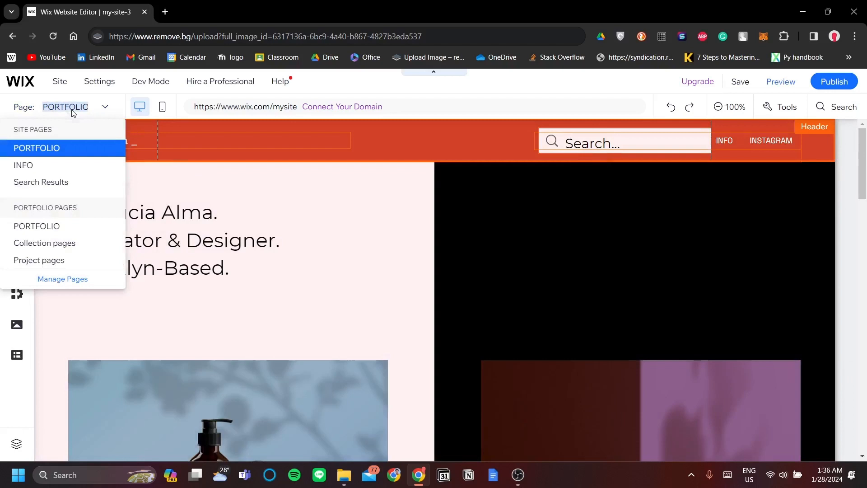
click(76, 188)
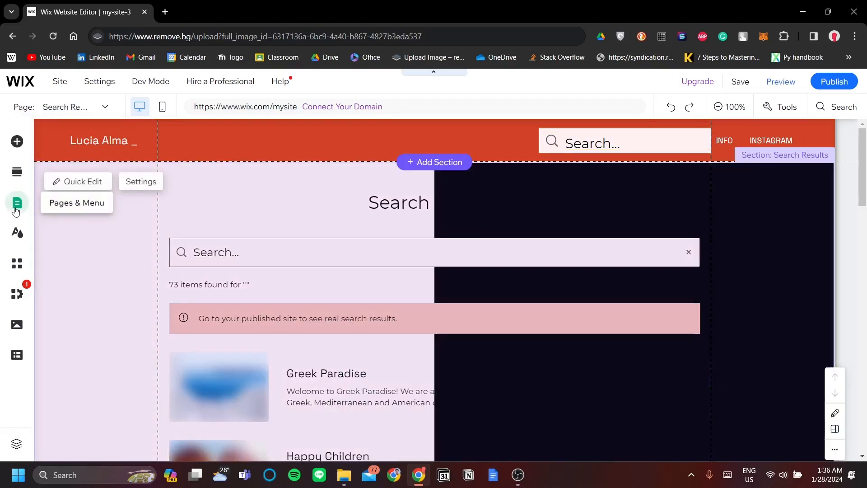
click(16, 205)
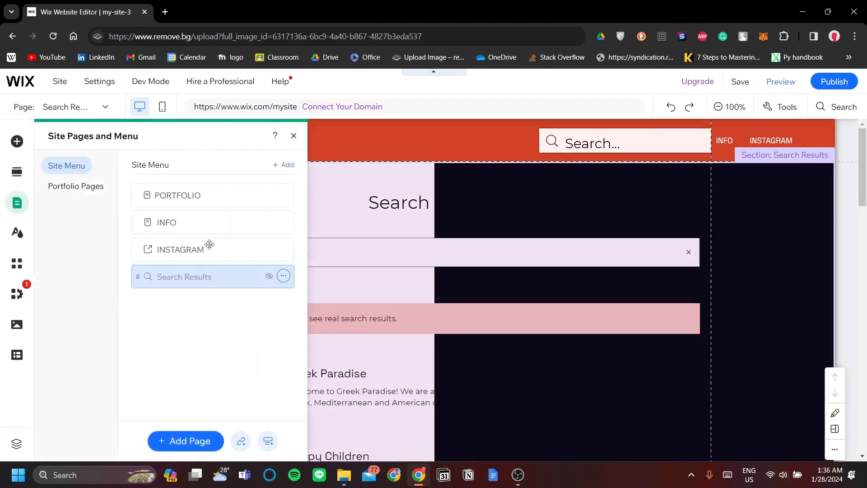
click(427, 233)
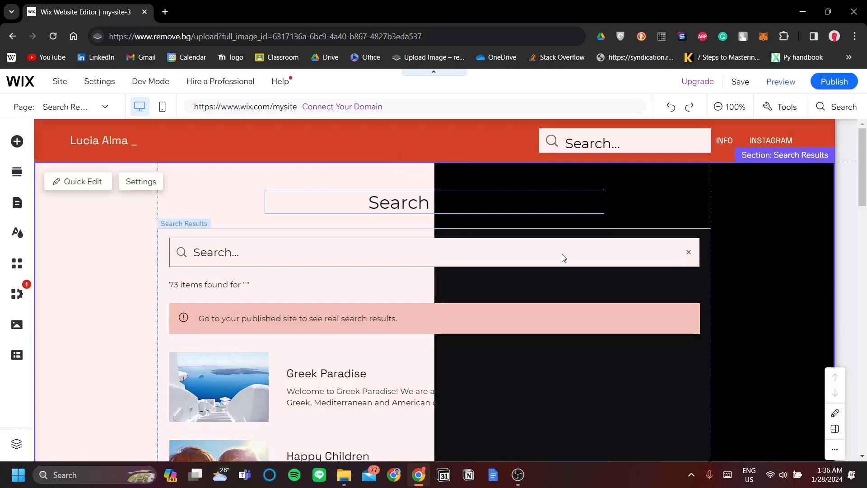
click(562, 255)
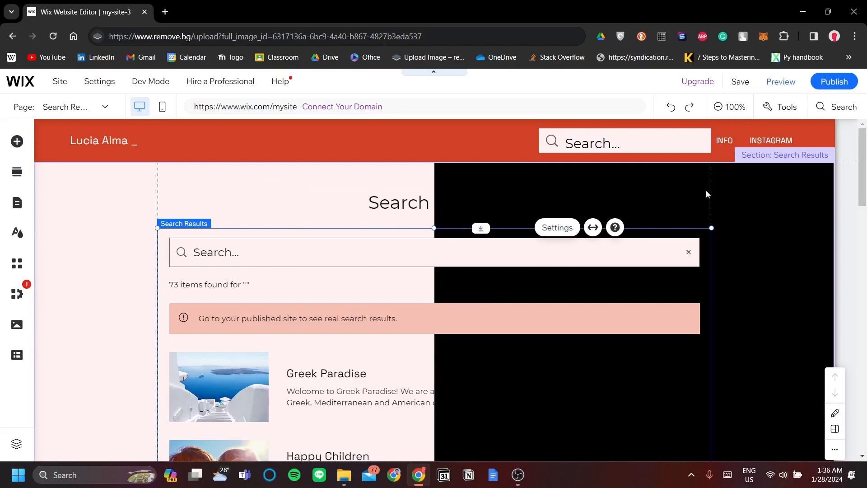
click(768, 164)
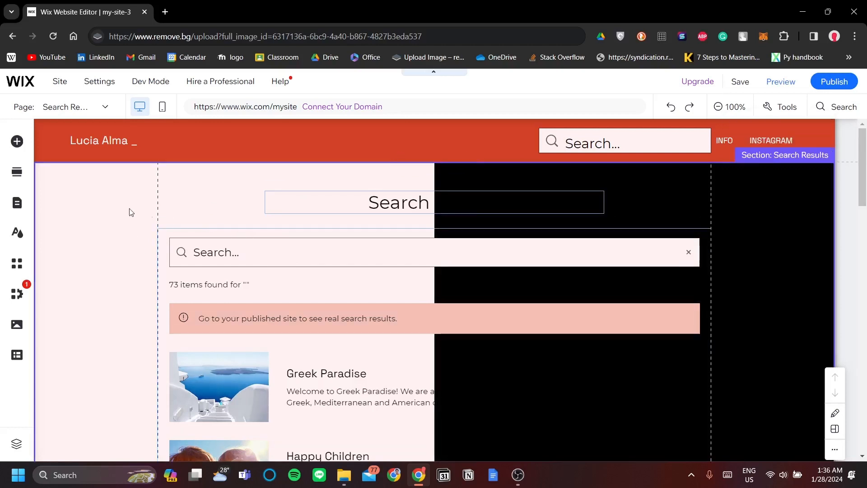
click(101, 206)
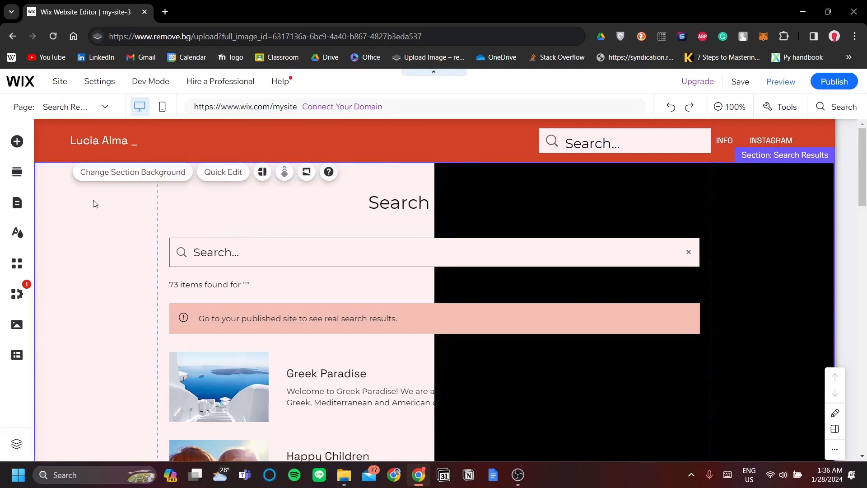
right_click(97, 206)
click(79, 215)
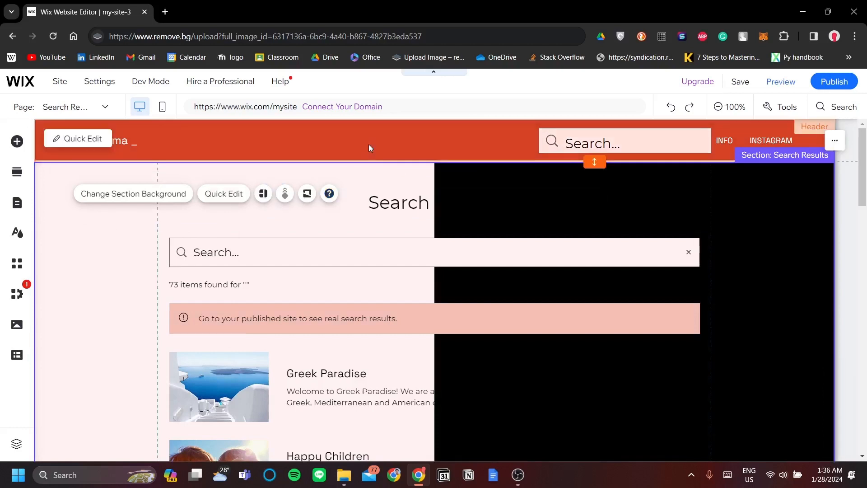
click(221, 228)
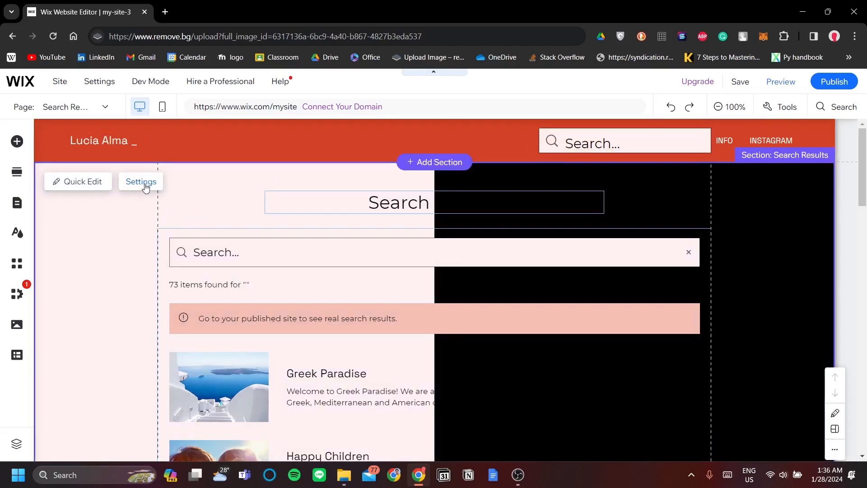
Open the Search Results element's options for choosing which pages show on search, keeping the dialog clear of the results.
click(145, 182)
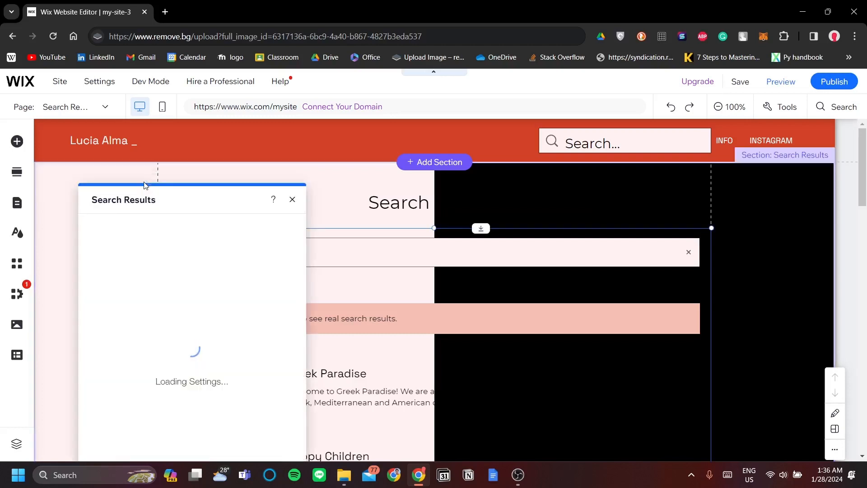
drag(186, 201, 559, 141)
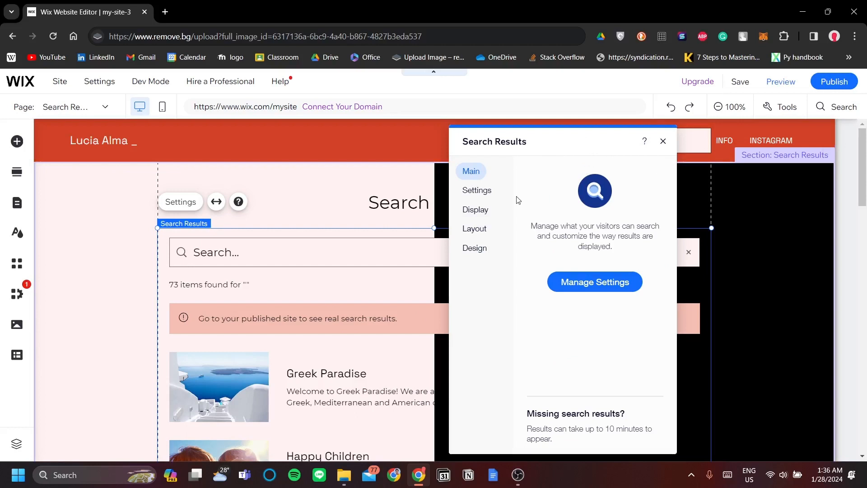
click(479, 190)
drag(547, 142, 408, 161)
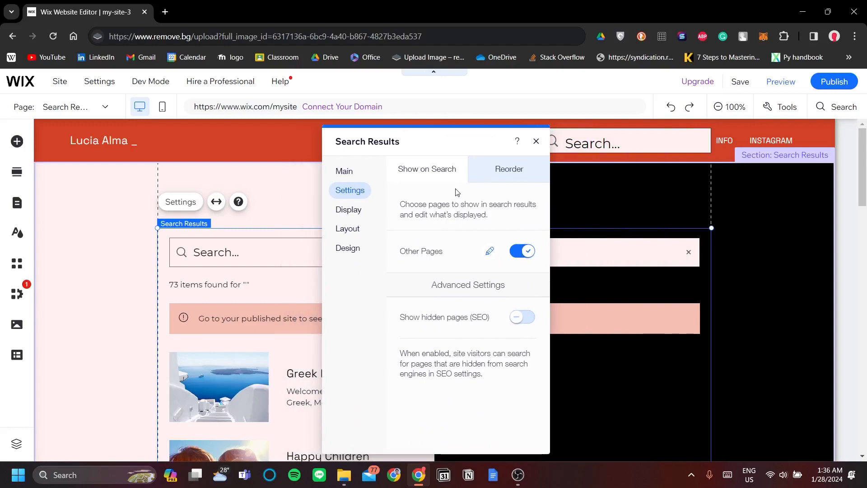
drag(453, 139, 738, 153)
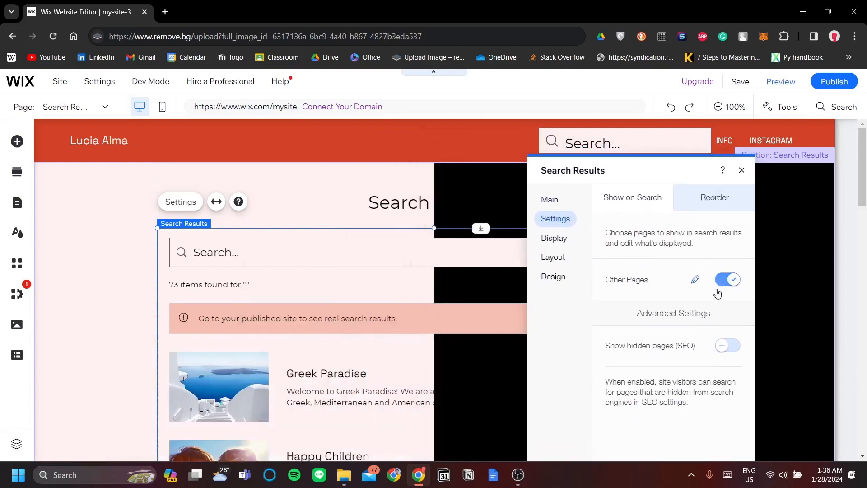
Inspect the Other Pages label text and the options for showing and reordering pages in search.
click(695, 279)
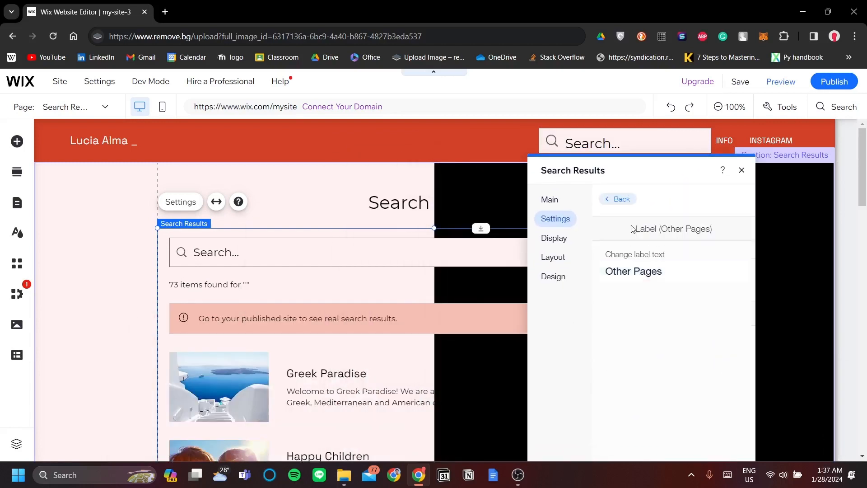
click(626, 200)
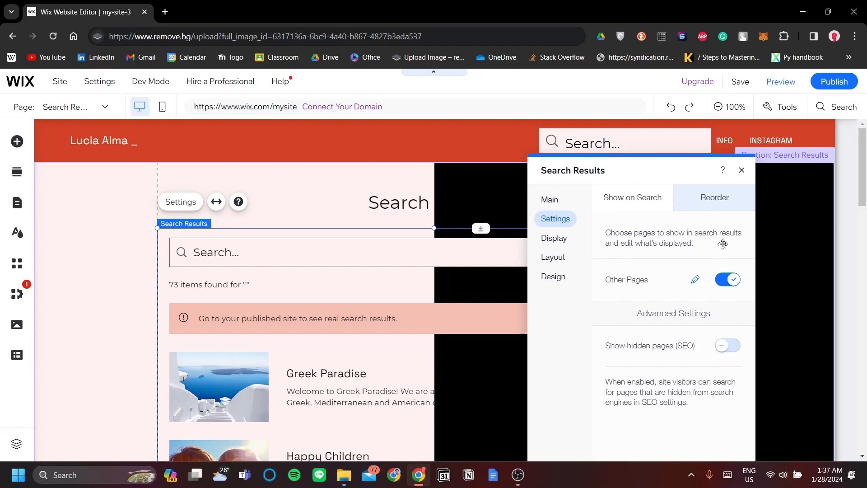
click(709, 213)
click(653, 207)
Set the placeholder text of the results page's search bar to "Search here" in the display options.
click(558, 239)
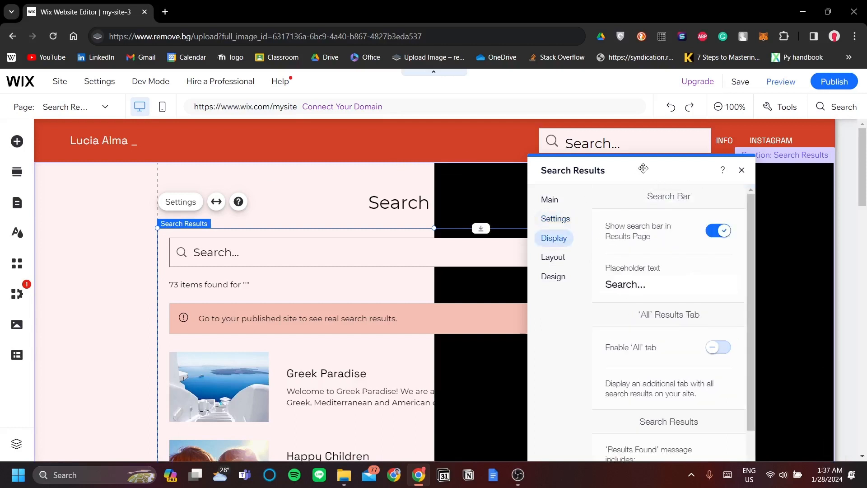
drag(708, 174, 307, 146)
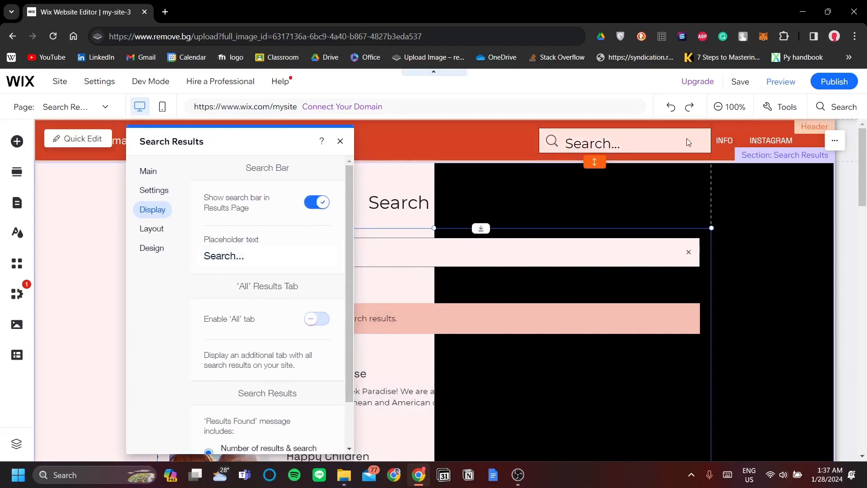
click(241, 249)
click(263, 257)
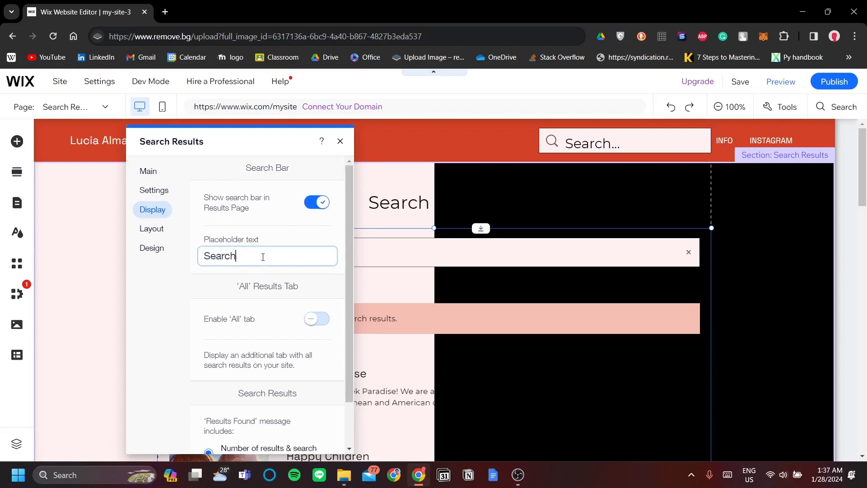
text(here)
key(Return)
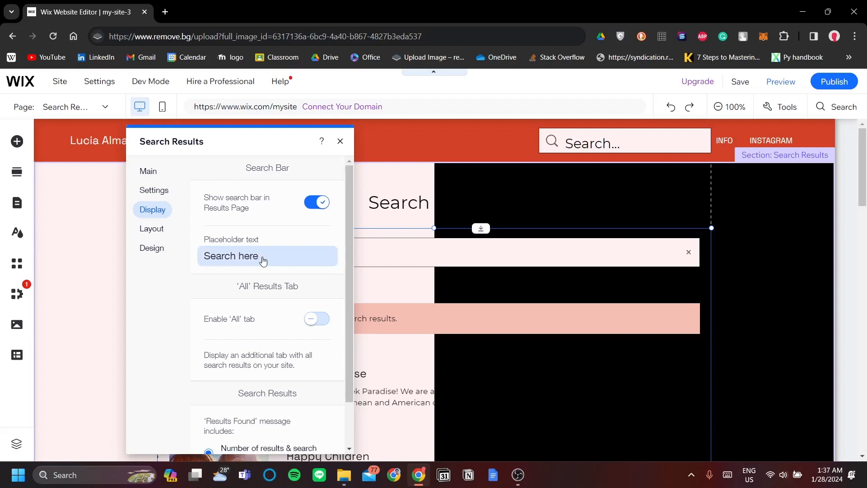
Replace the results page search bar's placeholder text with "buy now".
scroll(286, 287, down, 1)
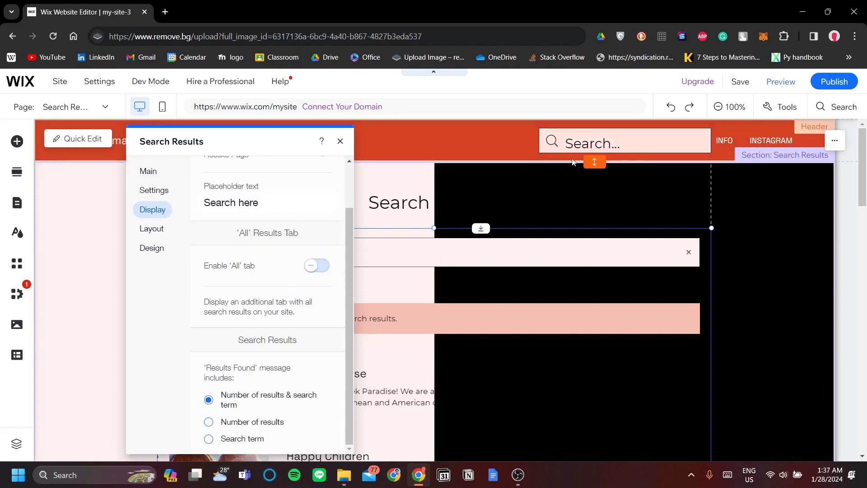
scroll(231, 271, up, 1)
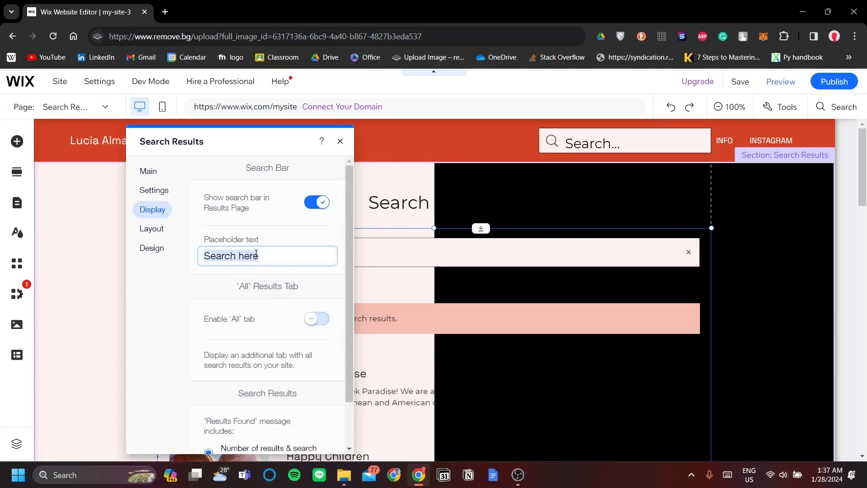
text(buy now)
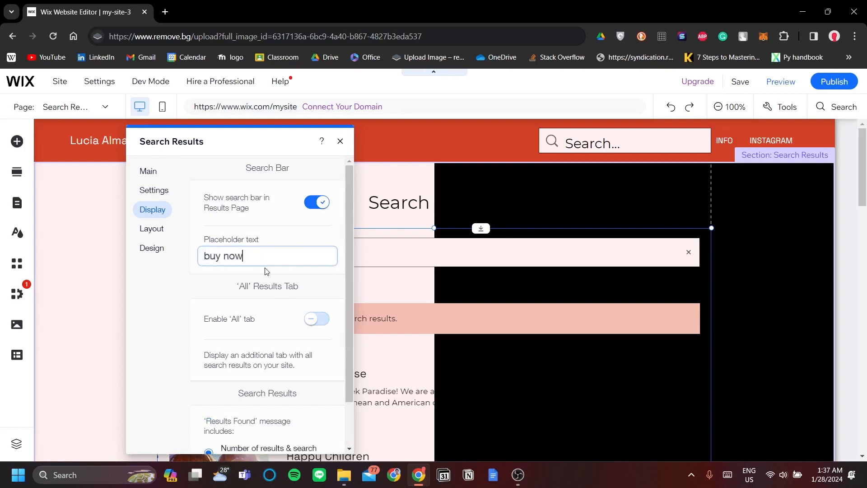
key(Return)
Review the remaining display options and the page visibility settings, and bring up the Search Results layout options.
scroll(284, 289, down, 1)
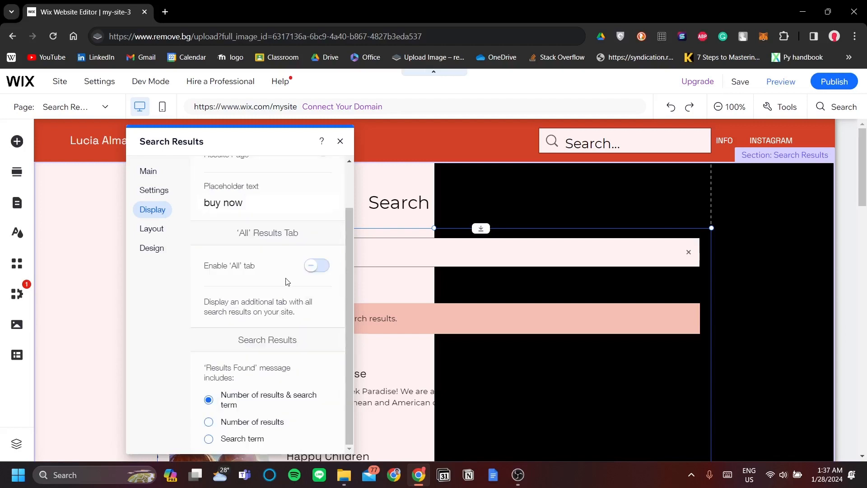
drag(274, 141, 719, 141)
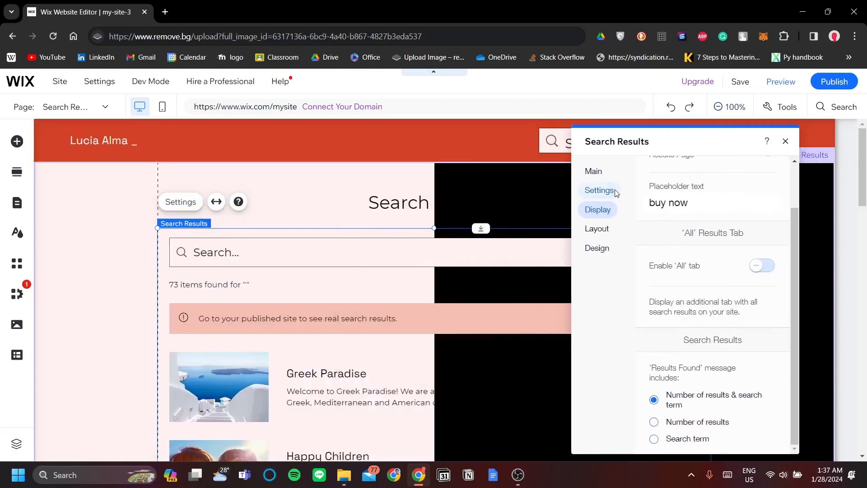
click(601, 190)
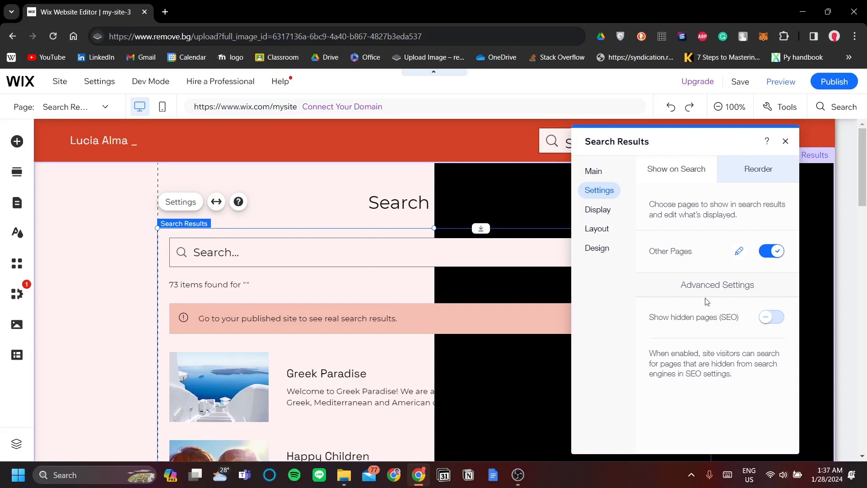
click(597, 209)
click(597, 228)
drag(682, 141, 184, 139)
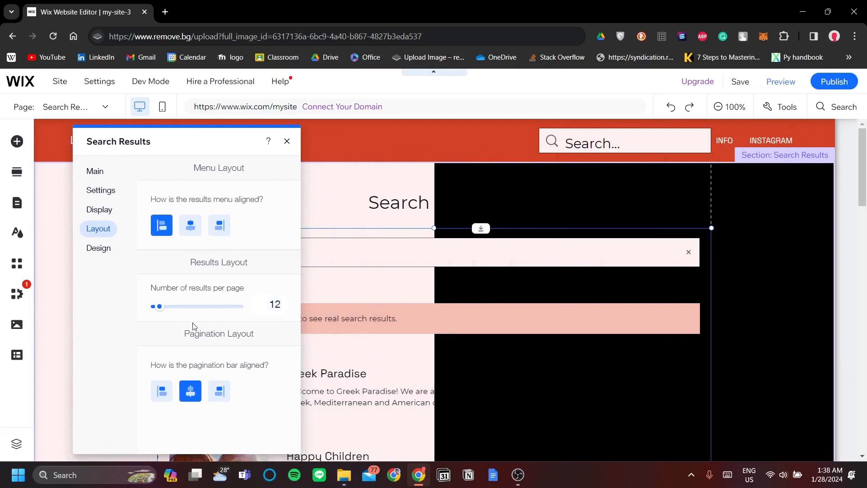
Raise the number of results per page, and style the results page search bar with 66% background opacity and border width 3.
drag(159, 306, 167, 307)
click(111, 256)
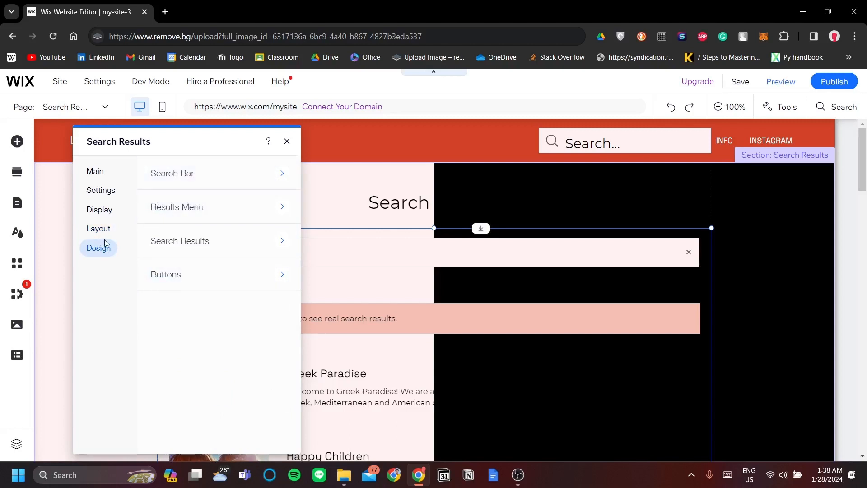
click(191, 181)
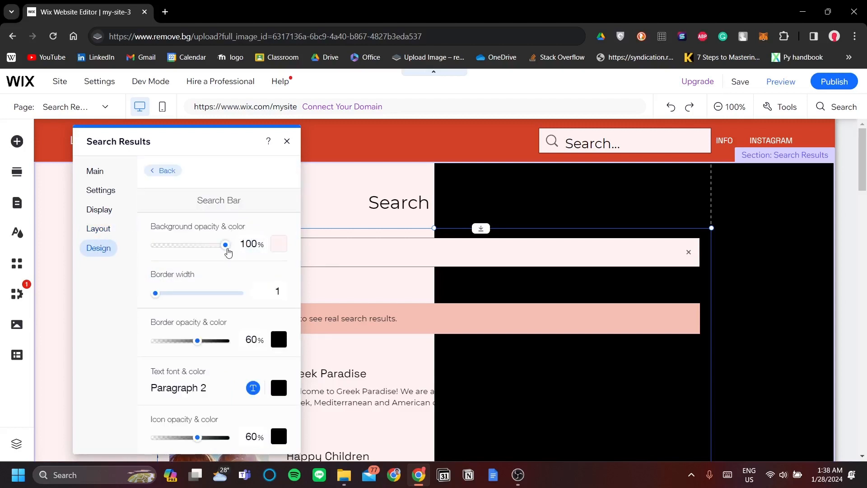
drag(226, 246, 201, 248)
drag(155, 294, 163, 293)
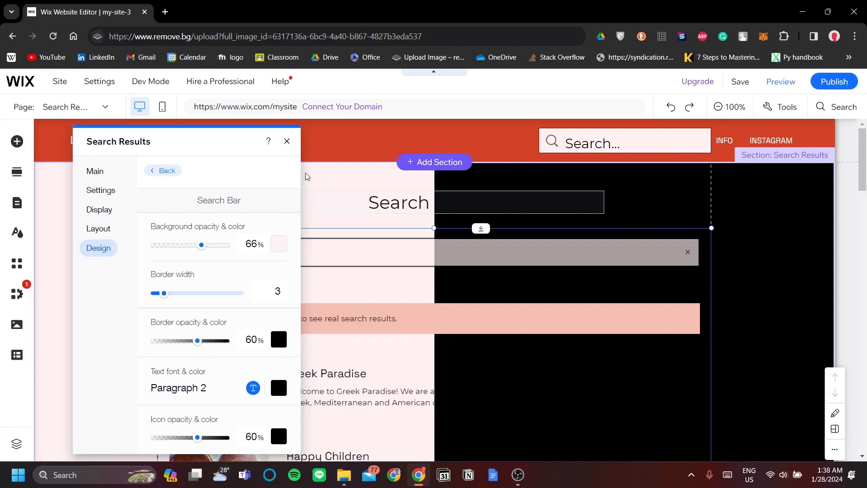
Move the Search Results widget slightly down the page, farther below the page title.
click(334, 241)
drag(336, 243, 338, 273)
click(317, 238)
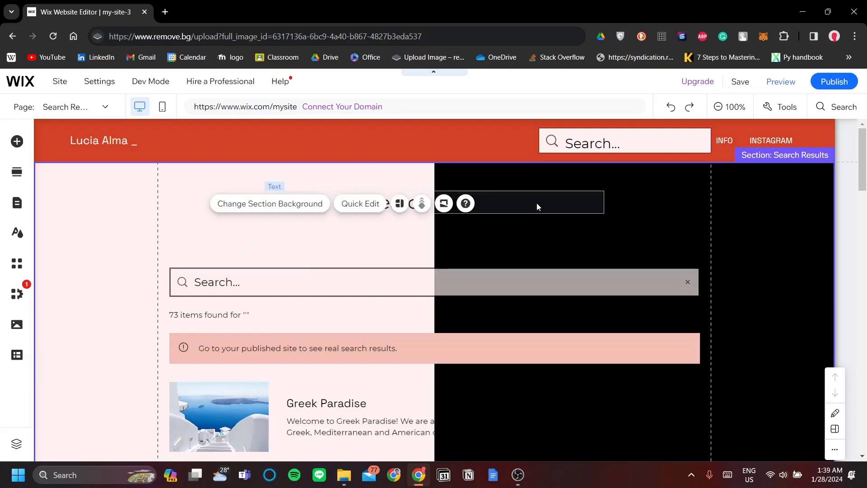
Publish the site and view the live version.
click(575, 143)
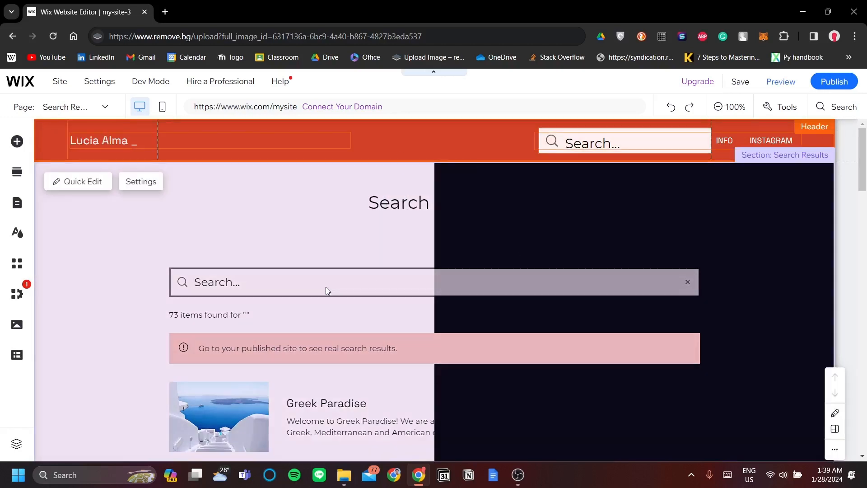
click(326, 287)
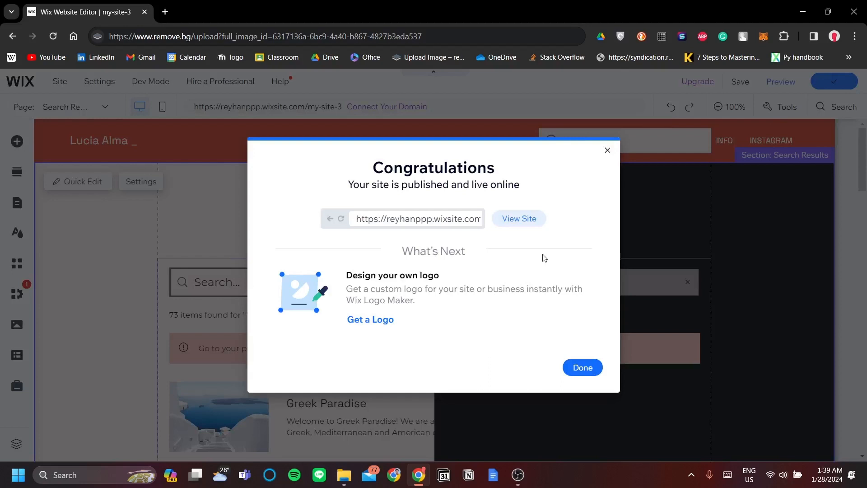
click(534, 219)
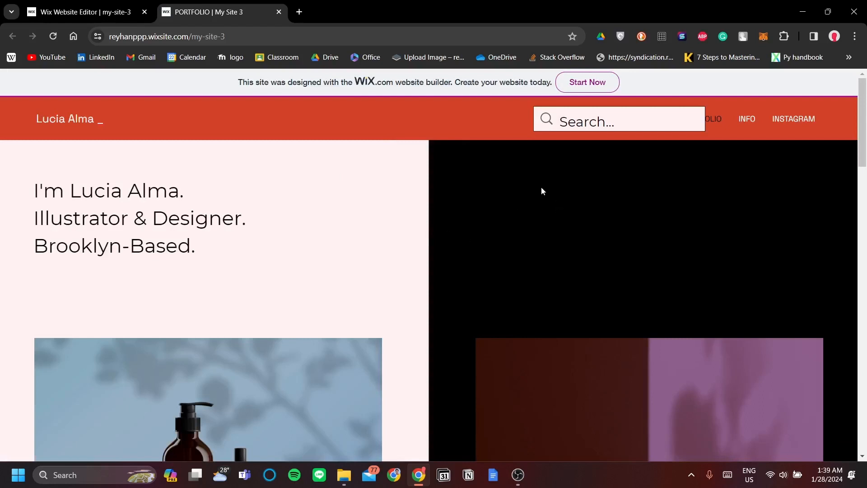
Search the live site for "events" using the header's search bar.
click(589, 126)
text(events)
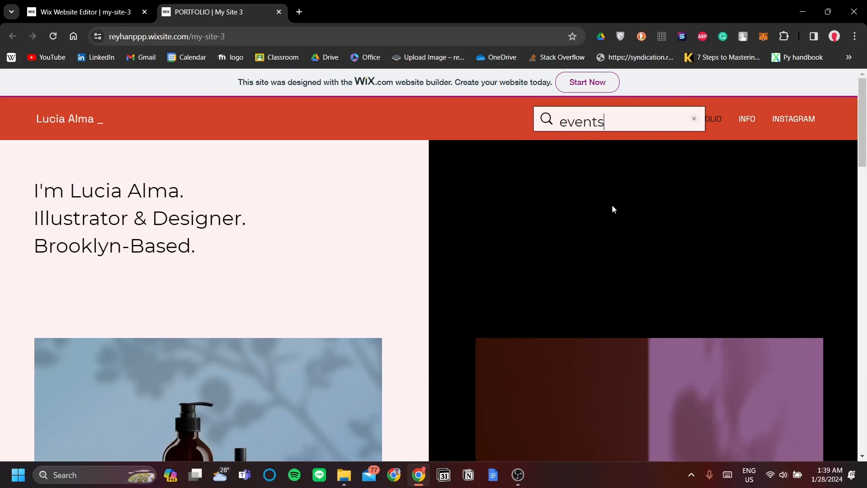
key(Return)
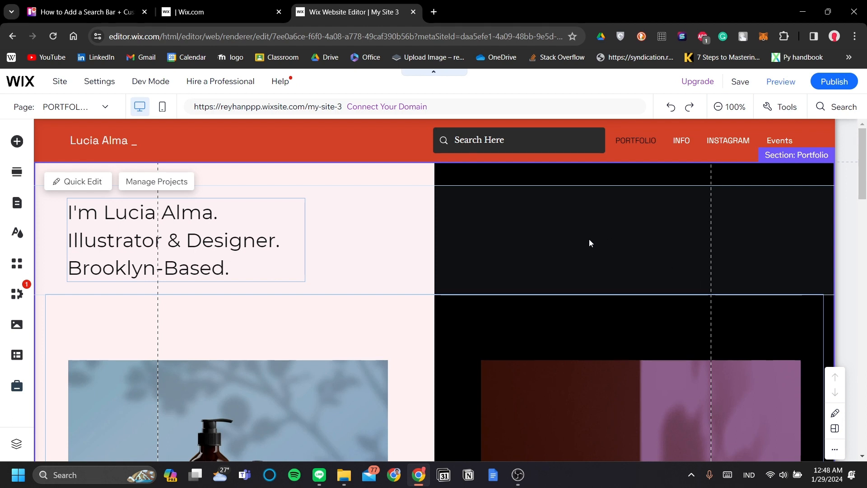
In the site editor, examine the design presets available for the header's search bar.
click(530, 139)
click(530, 139)
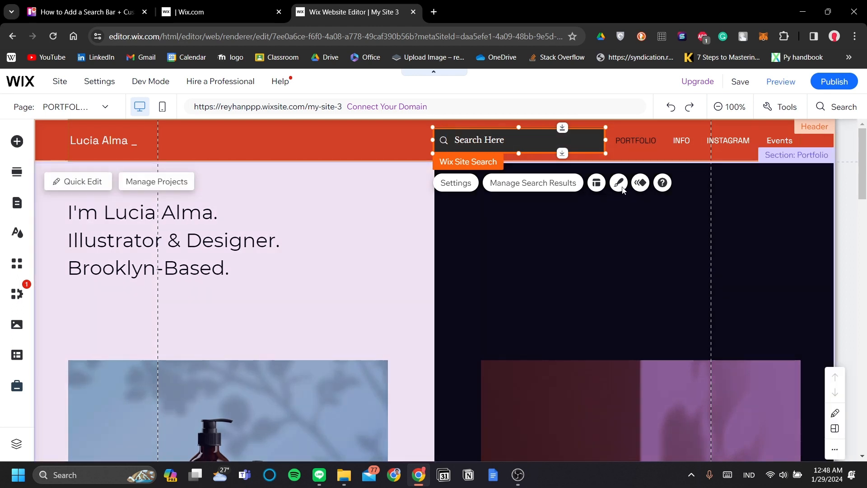
click(619, 184)
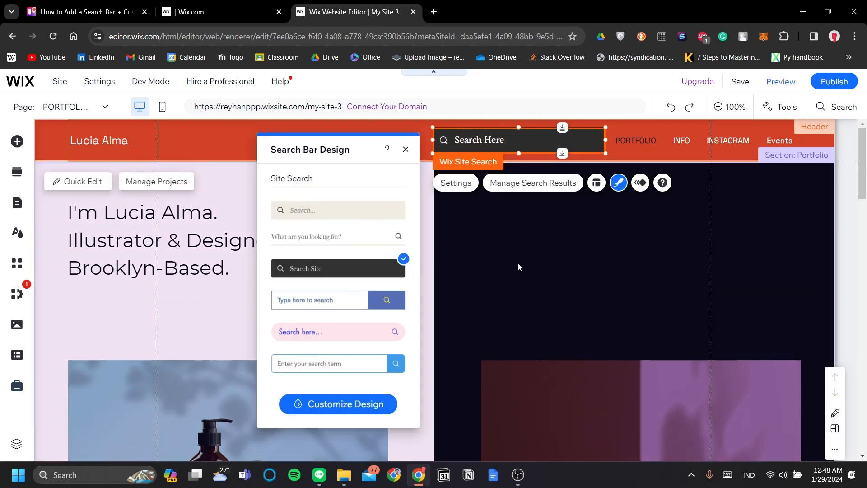
click(544, 281)
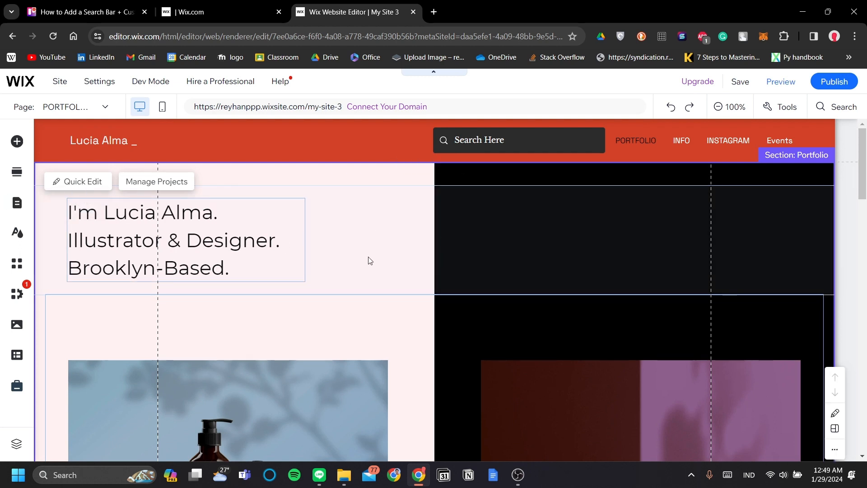
Bring up the Search Results page from the site menu's page list for editing.
click(15, 207)
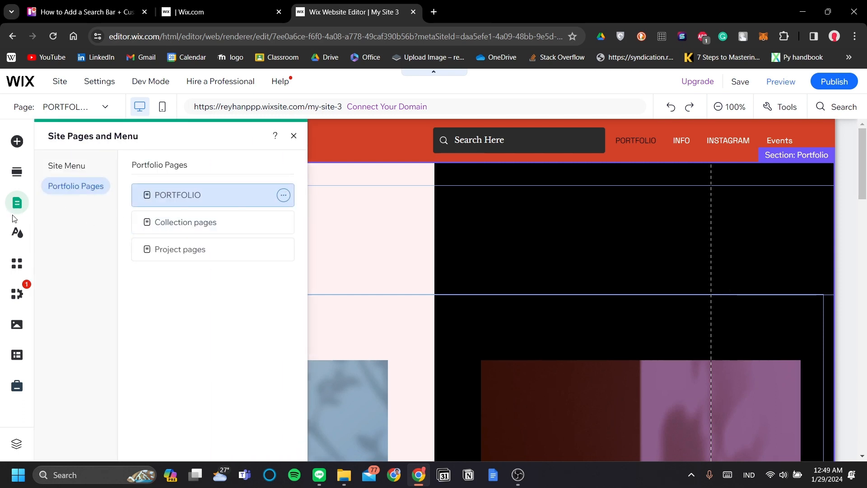
click(84, 171)
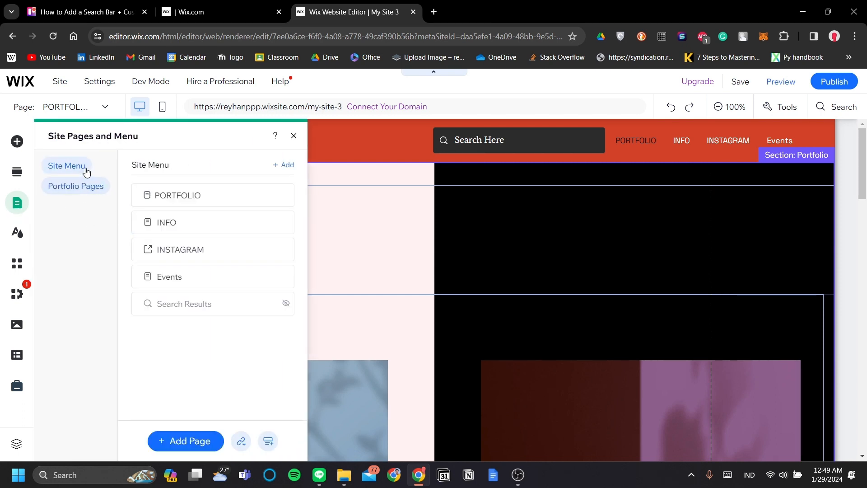
click(213, 303)
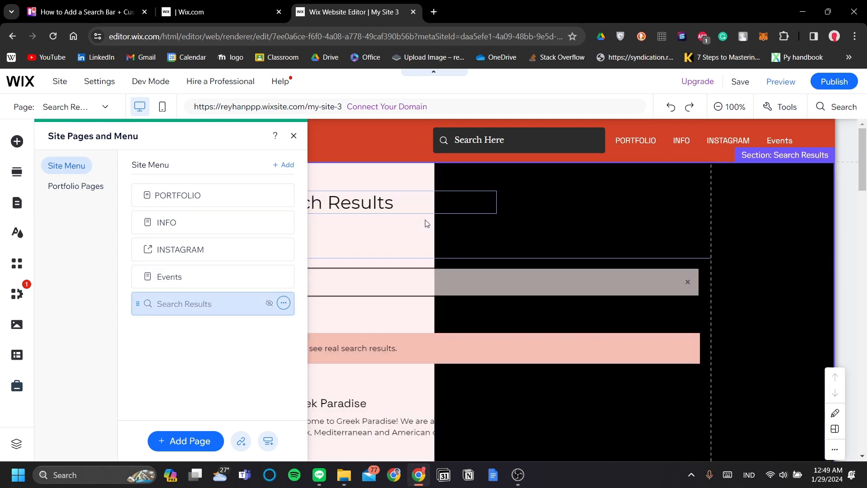
click(427, 220)
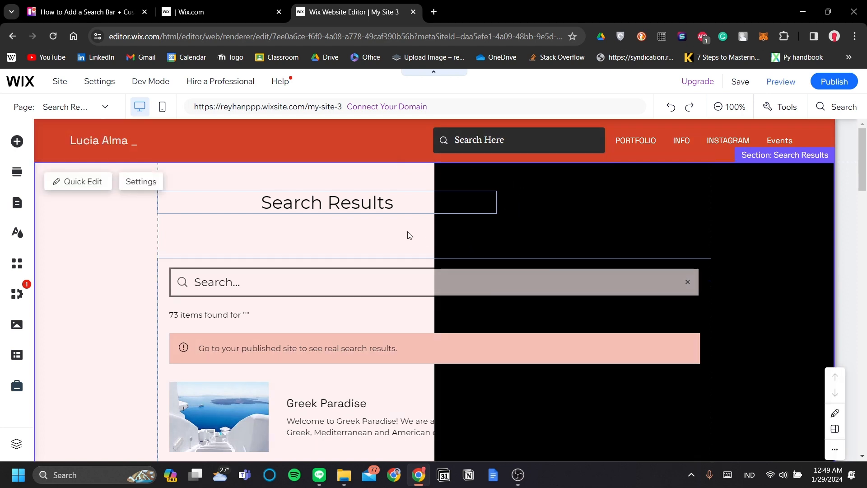
Make the Search Results section's background solid white by raising its opacity in the background settings.
click(416, 248)
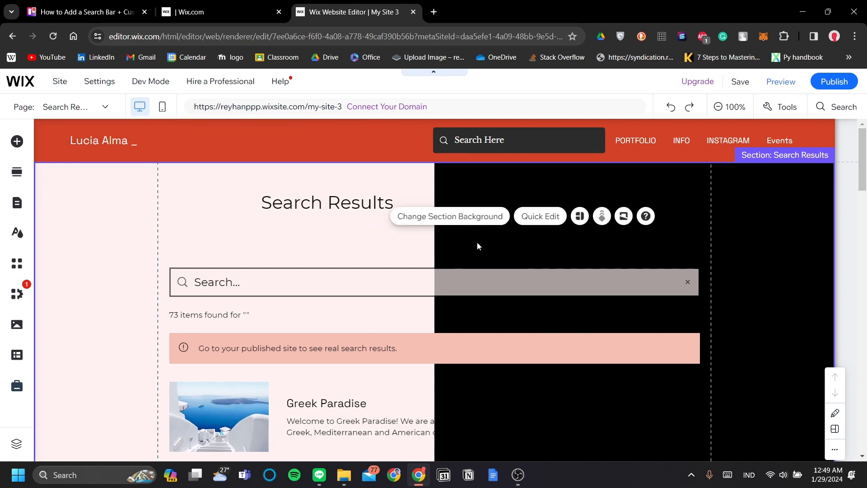
scroll(434, 271, down, 1)
scroll(693, 274, up, 1)
click(466, 218)
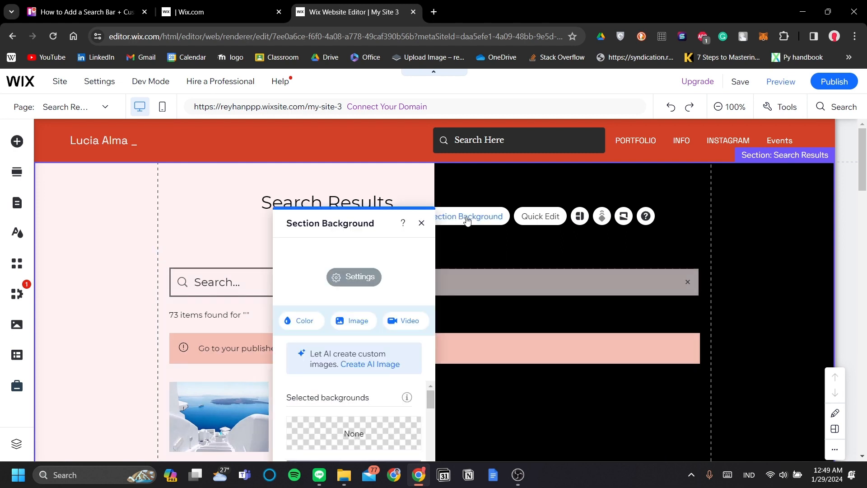
click(354, 276)
drag(303, 302, 360, 304)
click(422, 223)
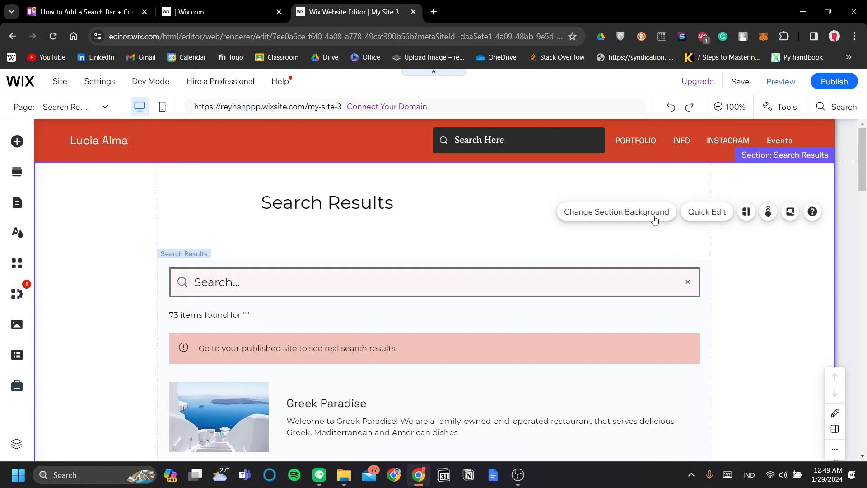
Look over the Search Results page and review the widget's settings and display options.
scroll(600, 257, down, 1)
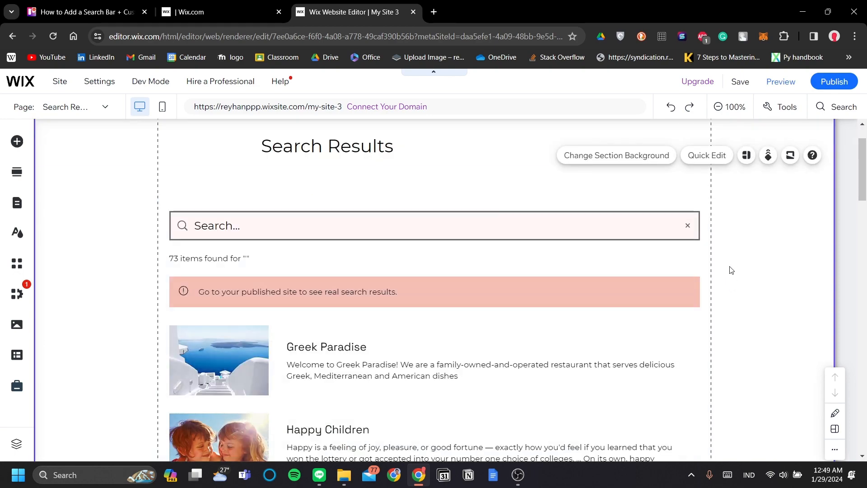
scroll(730, 275, down, 2)
scroll(728, 280, down, 3)
scroll(728, 262, up, 6)
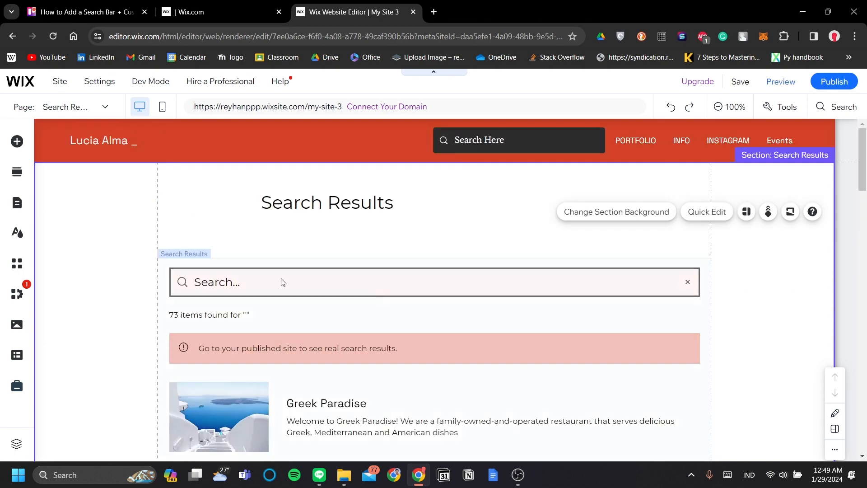
double_click(257, 285)
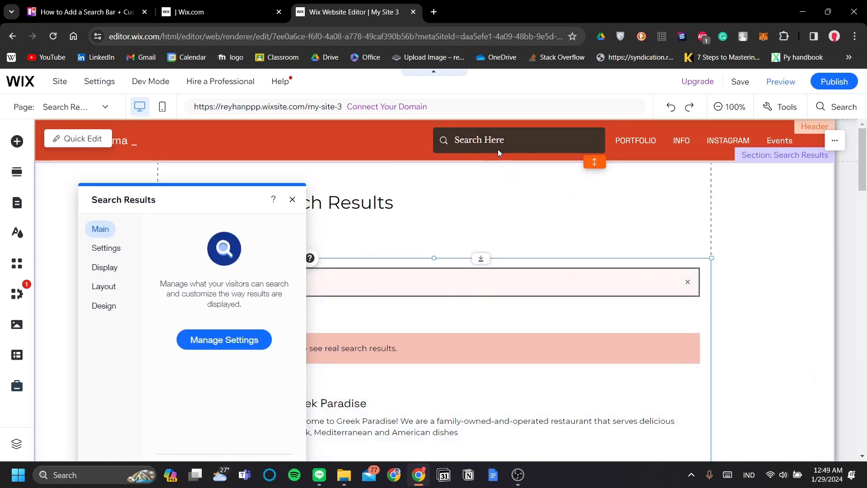
click(119, 248)
click(105, 267)
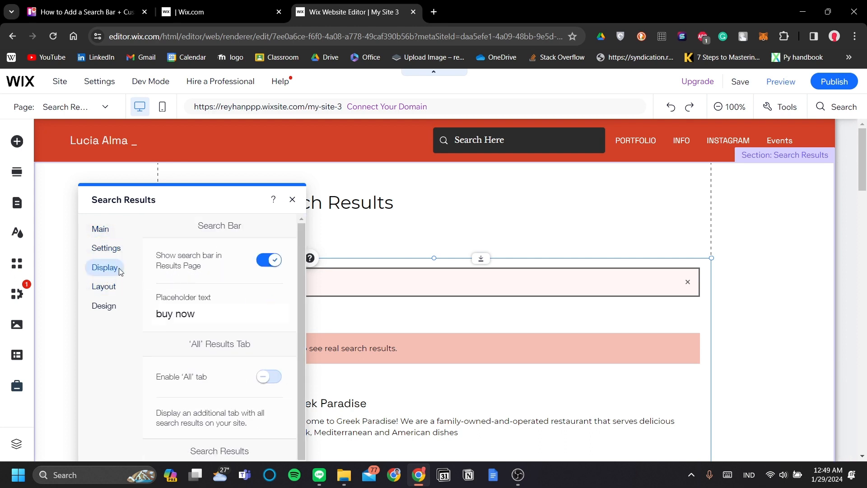
scroll(217, 301, down, 1)
click(292, 199)
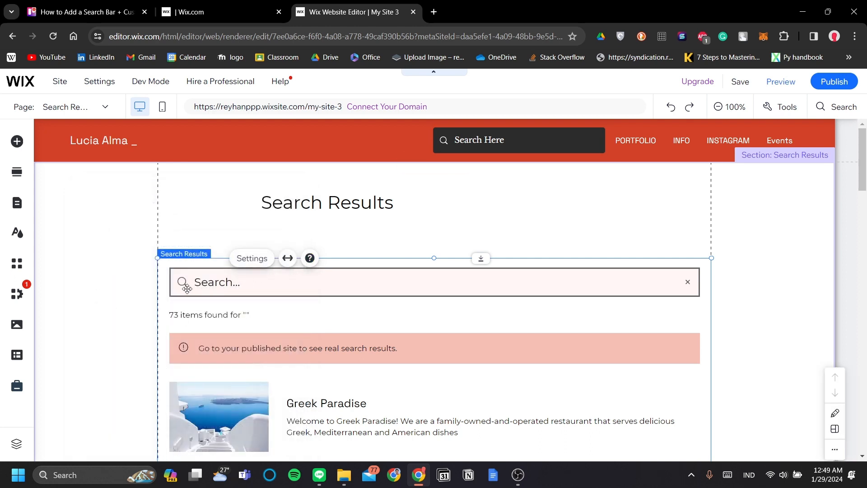
Change the results page search bar's background to black (#000000) at 100% opacity in the widget's design options.
click(187, 268)
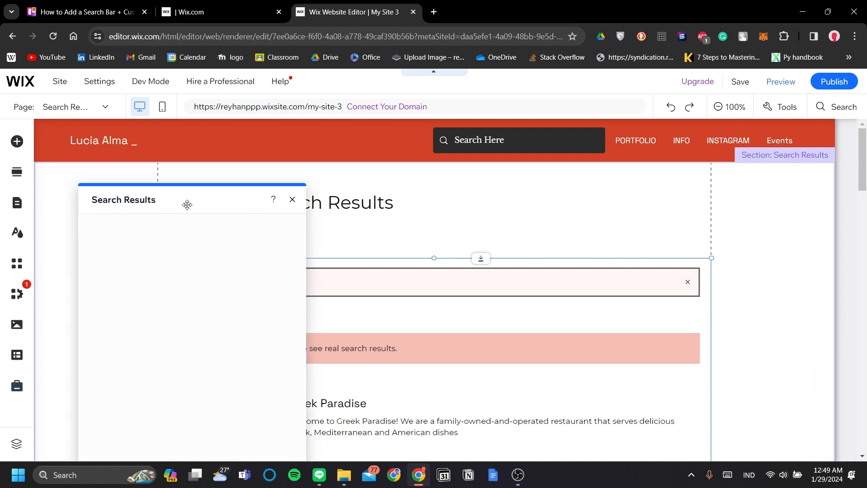
drag(185, 201, 591, 126)
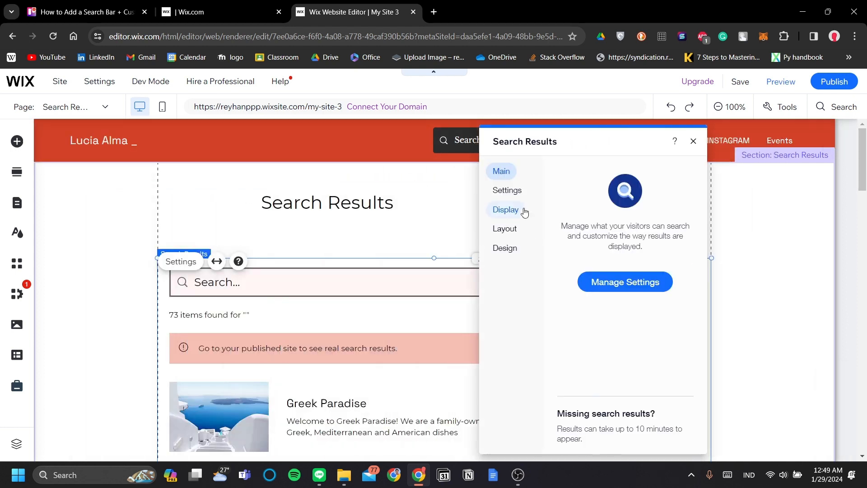
click(520, 236)
click(517, 244)
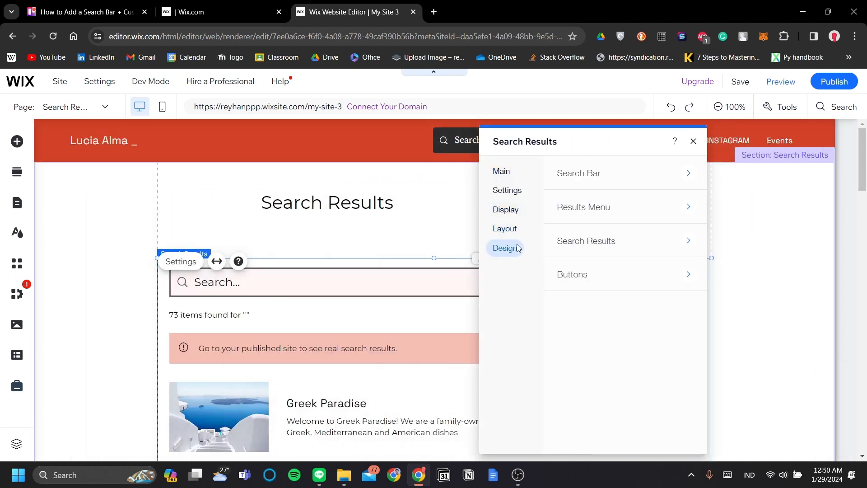
click(637, 180)
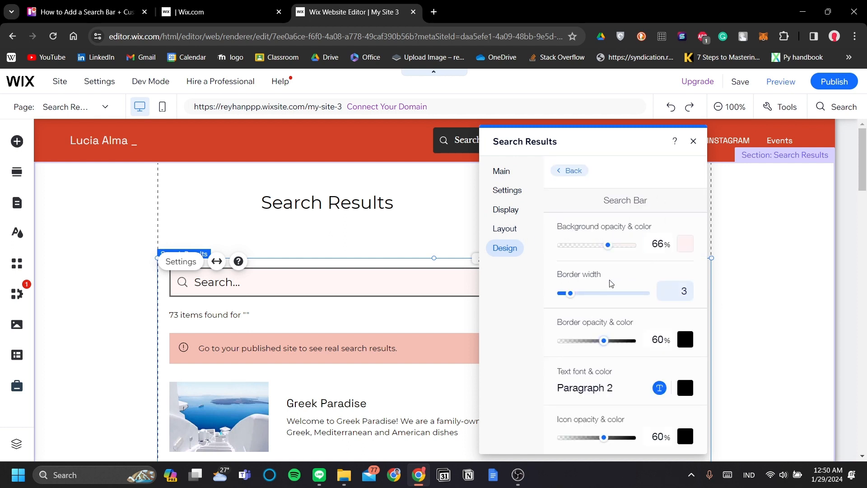
click(685, 246)
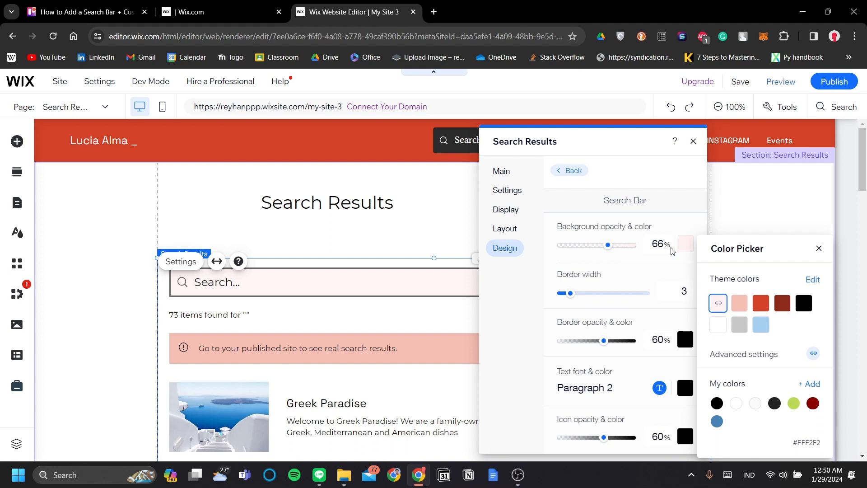
click(804, 303)
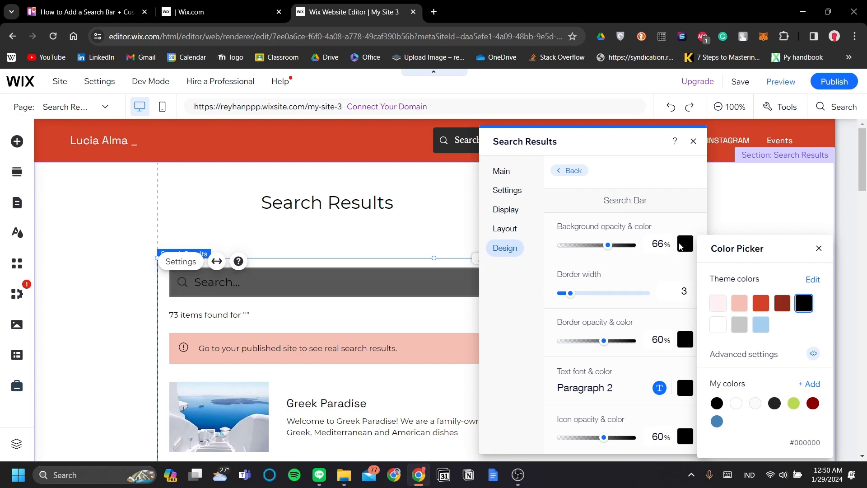
drag(608, 245, 662, 247)
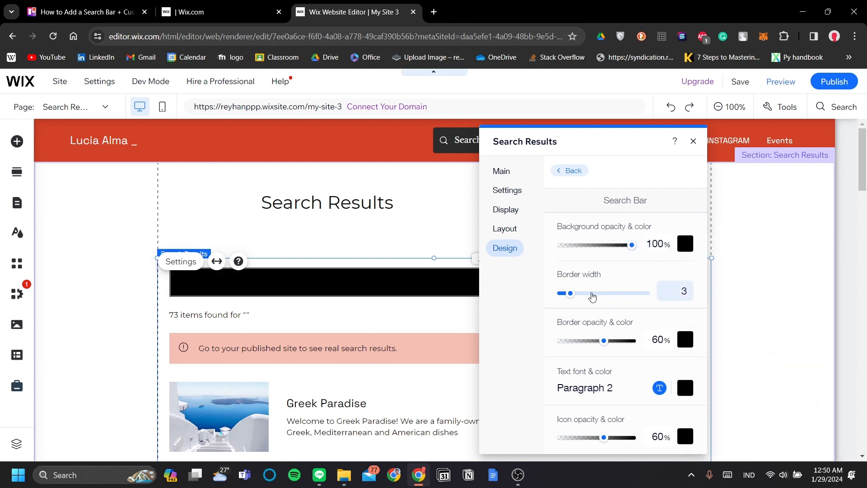
Set the results page search bar's text color to the white theme color, #FFFFFF.
click(684, 387)
click(719, 328)
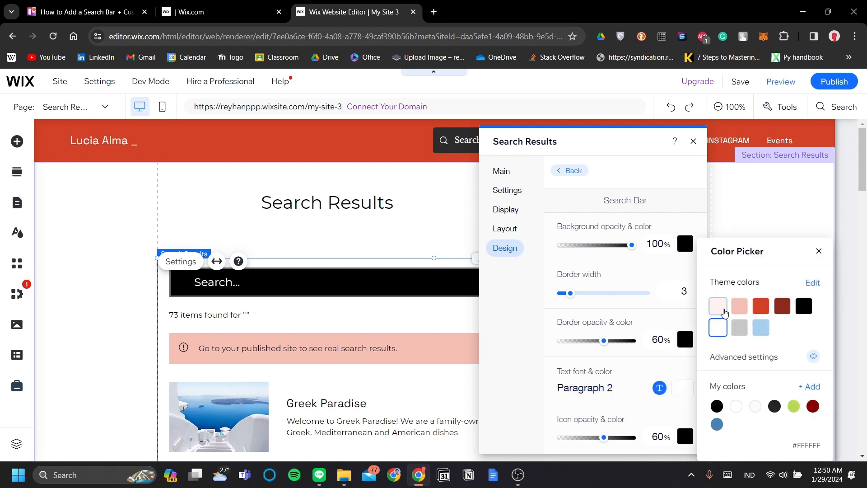
click(722, 310)
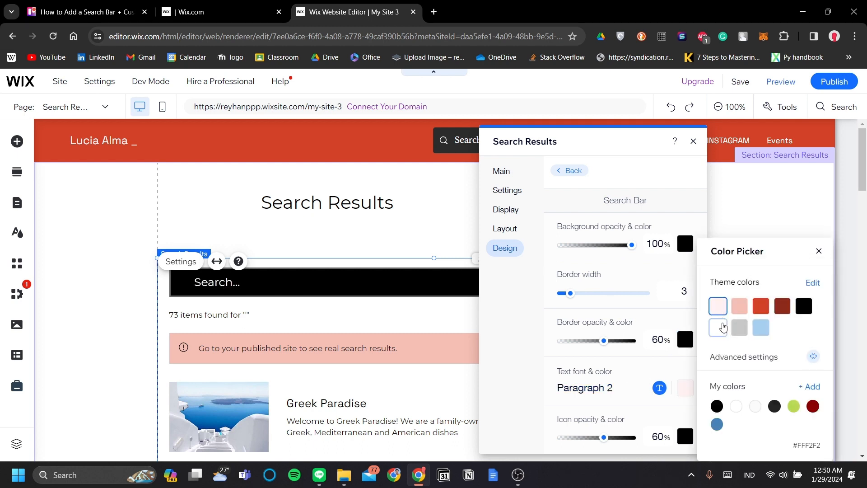
click(718, 327)
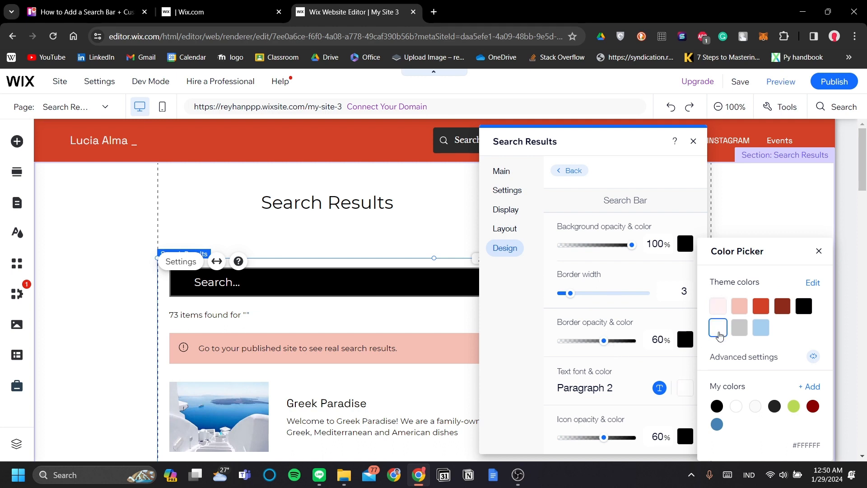
click(683, 214)
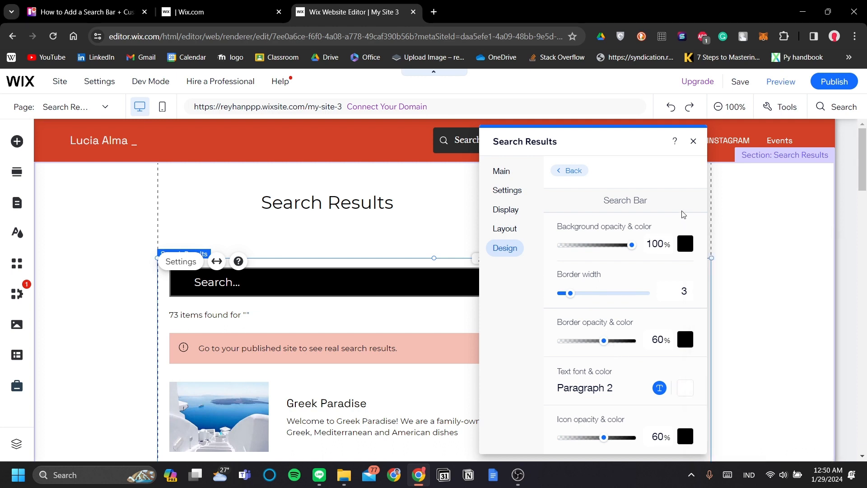
Close the widget settings and look over the restyled search bar and sample results on the Search Results page.
click(778, 224)
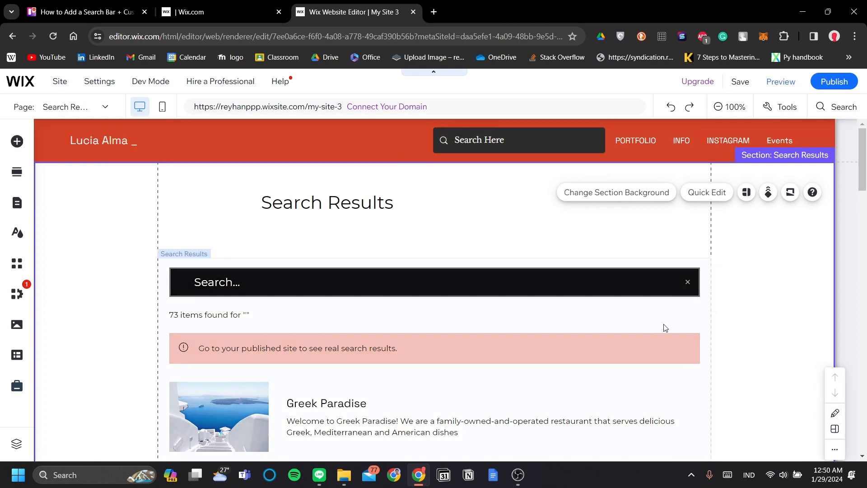
scroll(620, 391, down, 1)
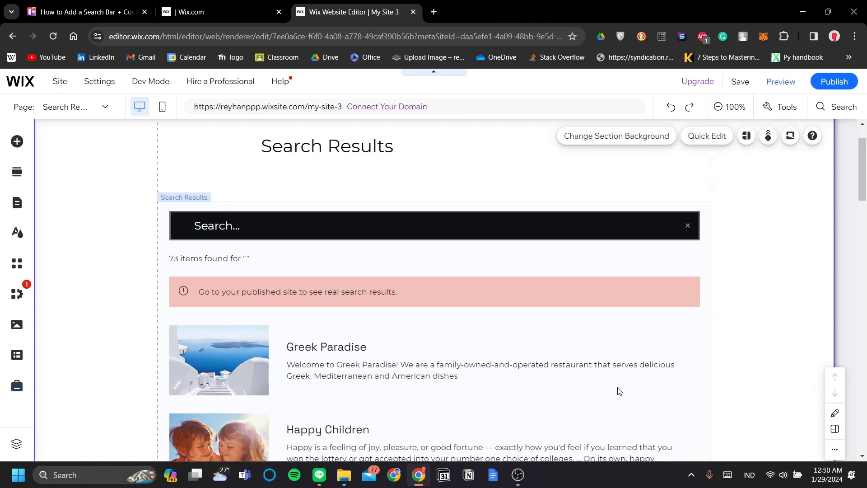
scroll(633, 324, down, 2)
scroll(658, 317, up, 2)
scroll(658, 320, down, 3)
scroll(657, 321, down, 3)
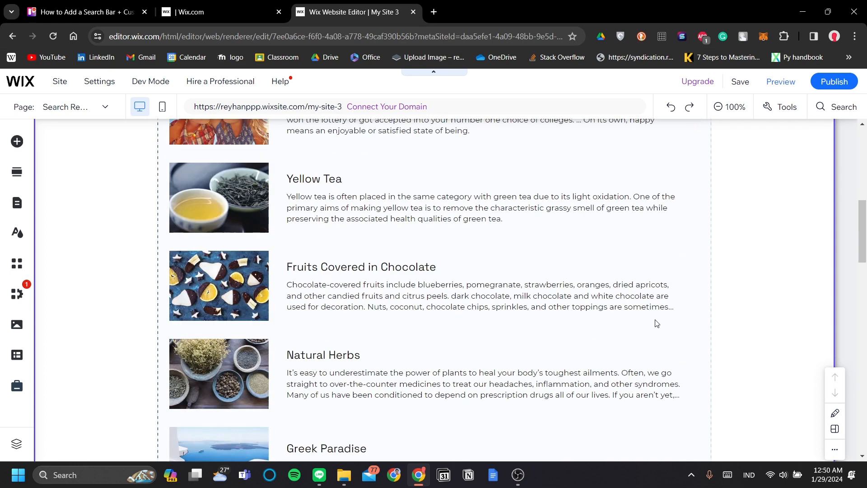
scroll(653, 326, up, 7)
Move the Search Results widget up closer to the page heading and center the "Search Results" heading above it.
click(549, 258)
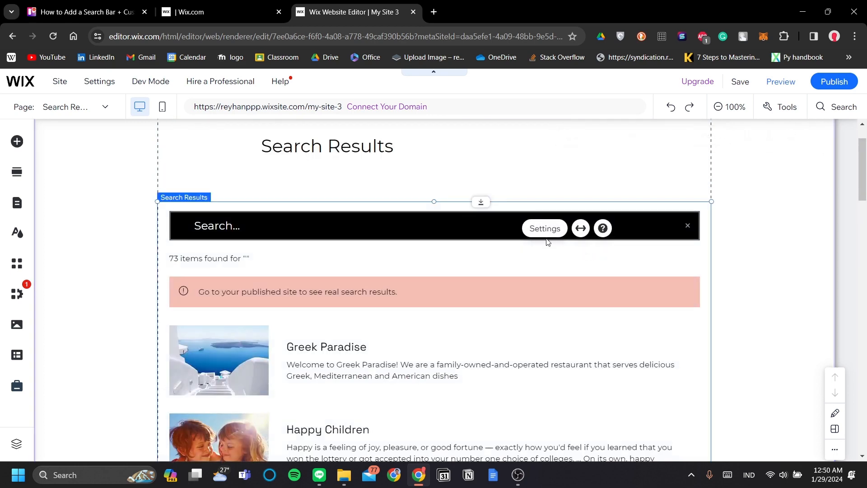
scroll(538, 301, up, 1)
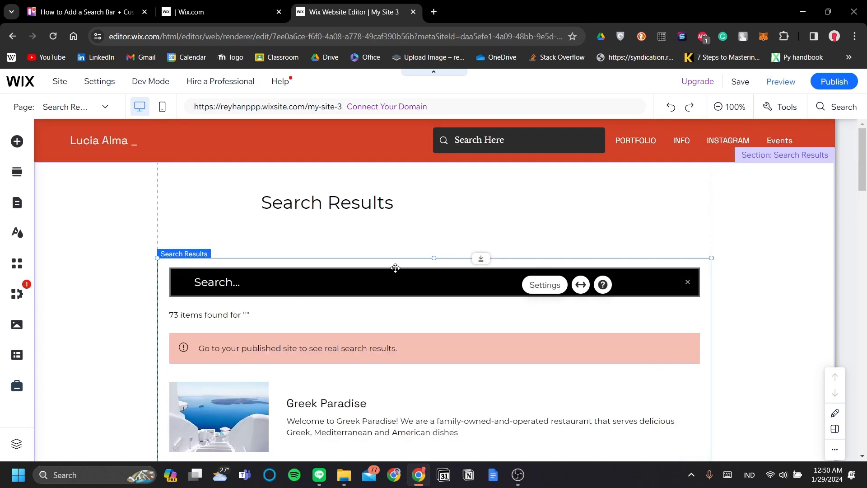
drag(403, 261, 404, 228)
click(342, 203)
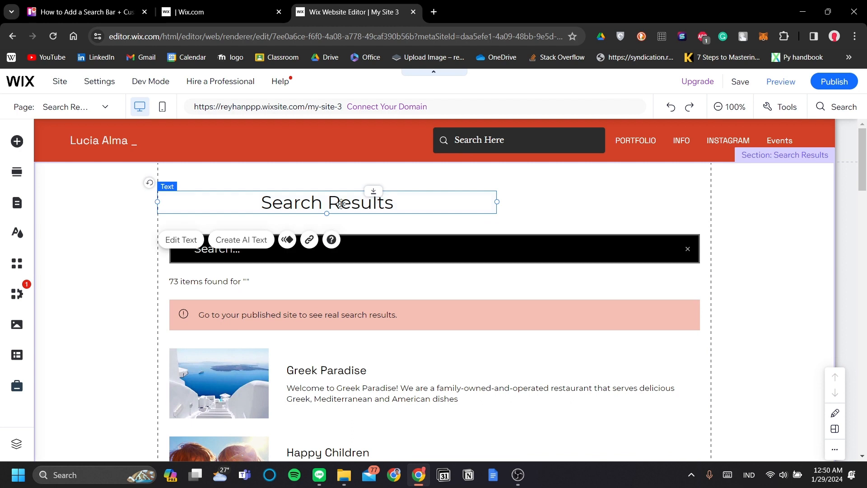
drag(331, 200, 435, 209)
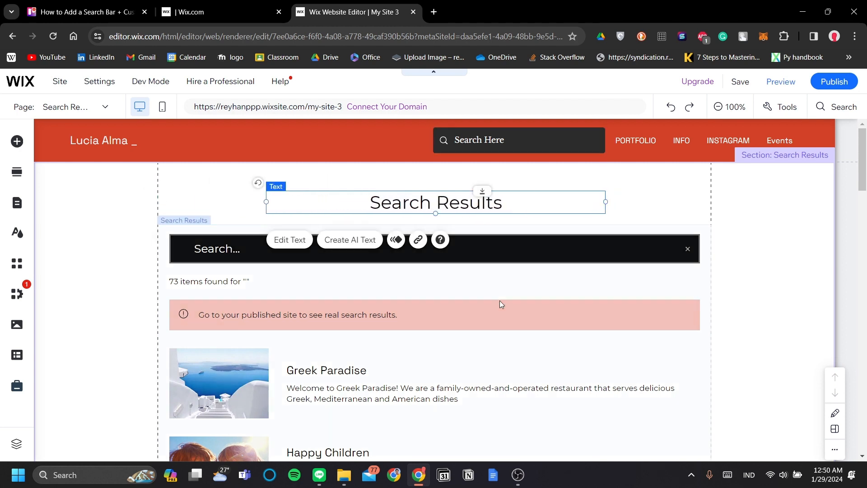
Review the Search Results widget's display options, placeholder text, results message choices, and the page visibility and reorder settings.
click(562, 292)
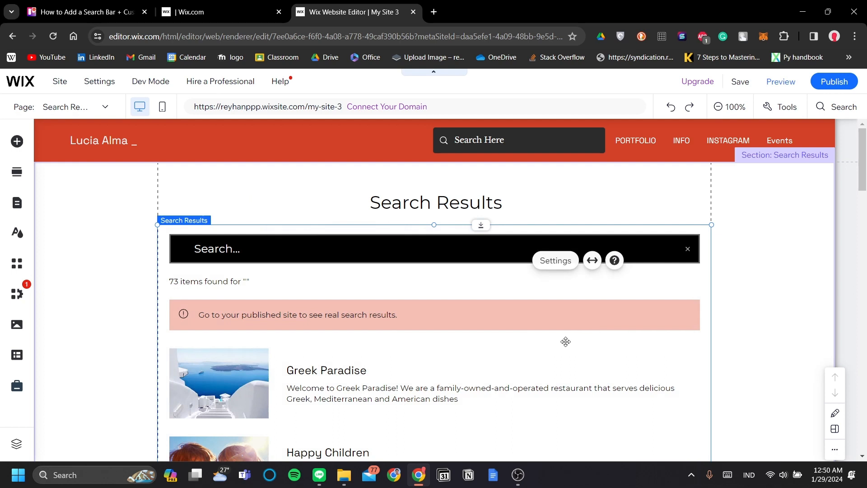
click(556, 260)
drag(204, 198, 680, 142)
click(587, 213)
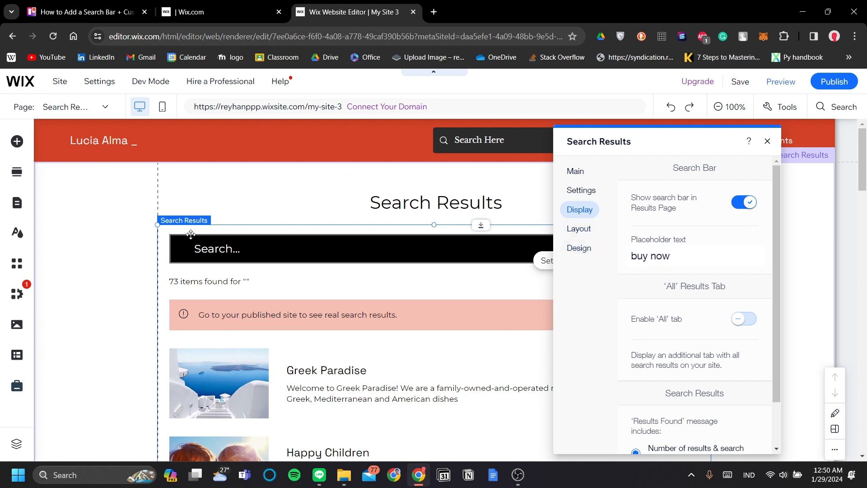
click(661, 259)
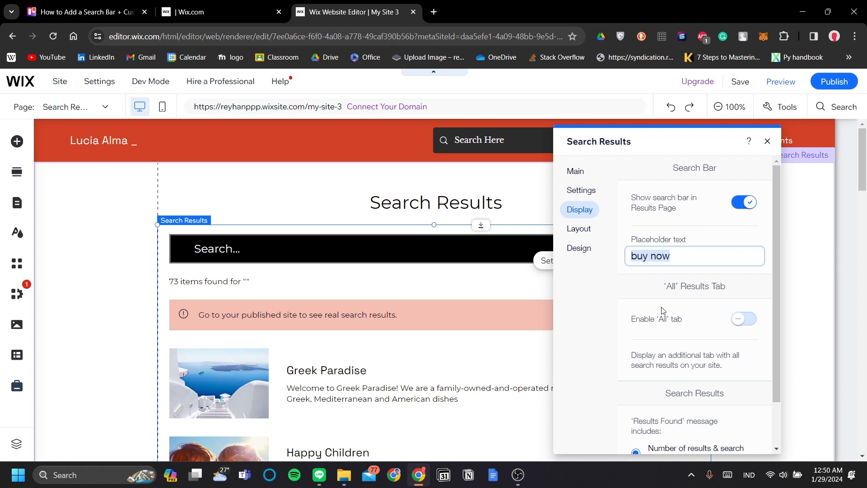
drag(680, 142, 702, 159)
click(652, 275)
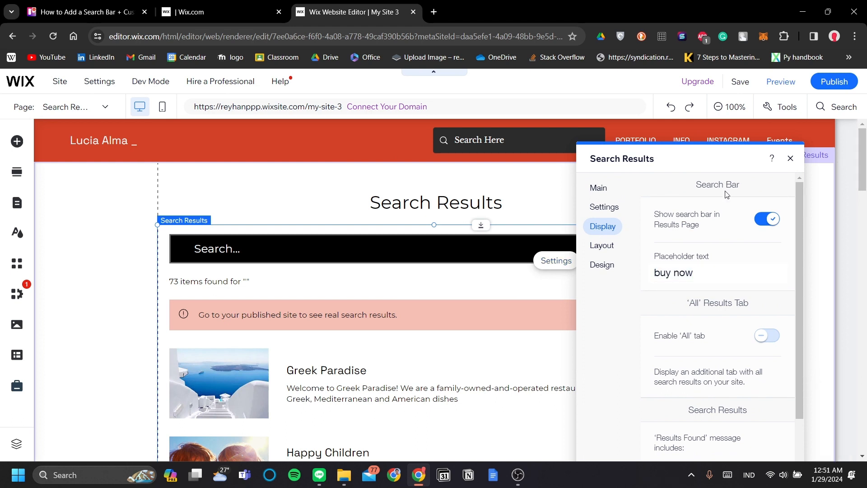
scroll(665, 318, down, 1)
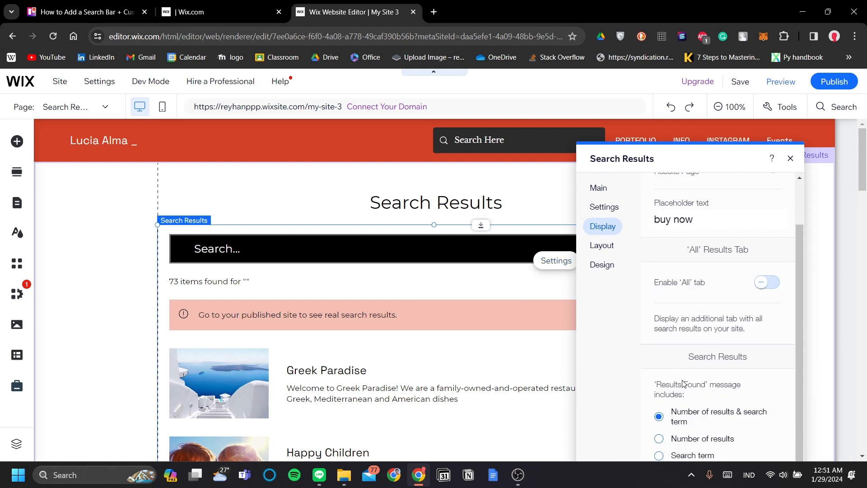
click(617, 208)
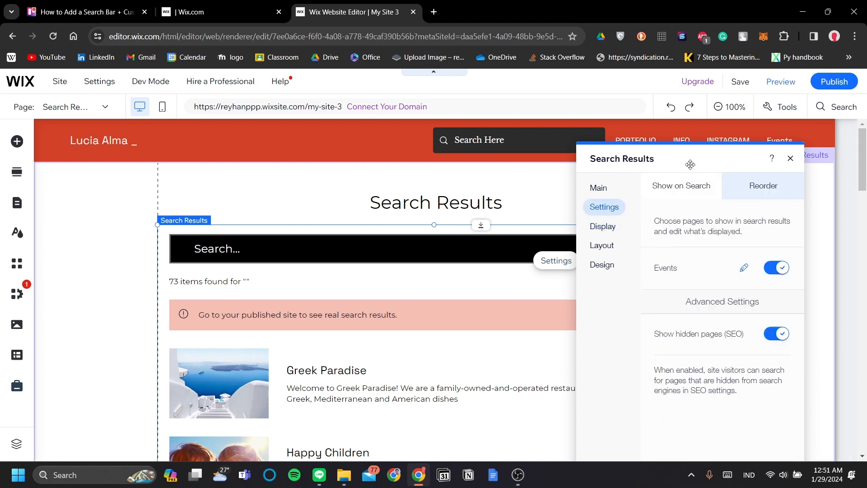
click(754, 193)
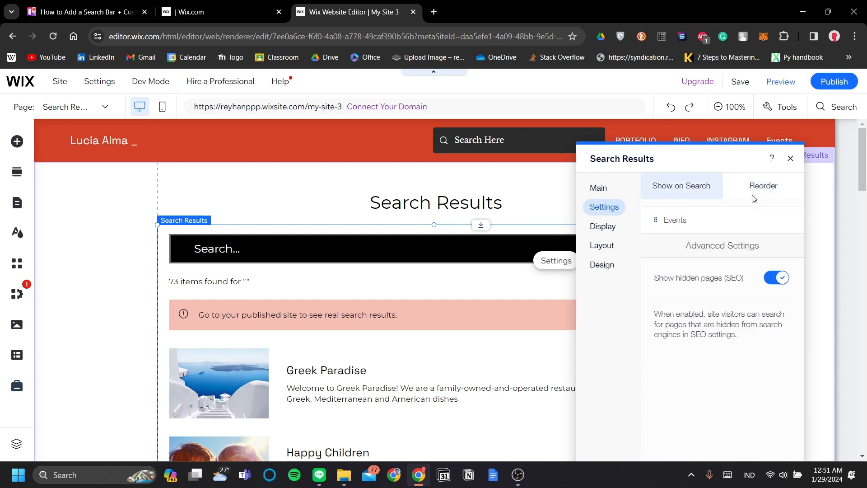
click(601, 189)
Set the widget's results menu alignment to center and its pagination bar alignment to left.
click(607, 248)
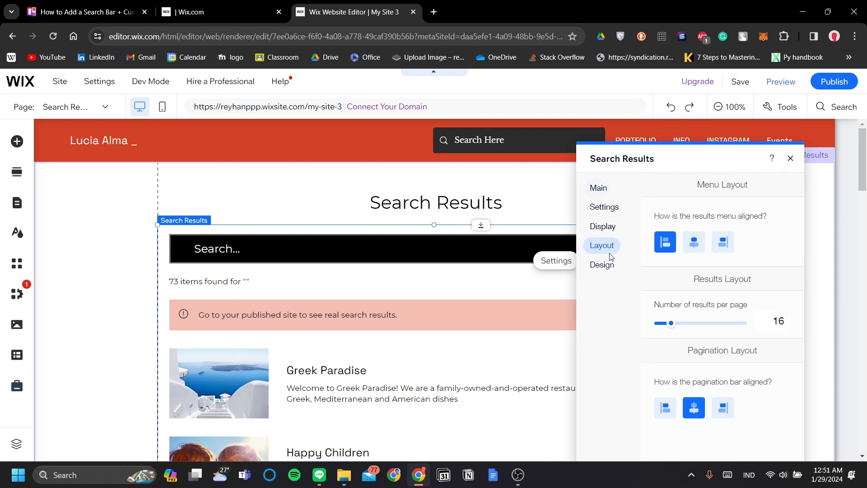
click(700, 247)
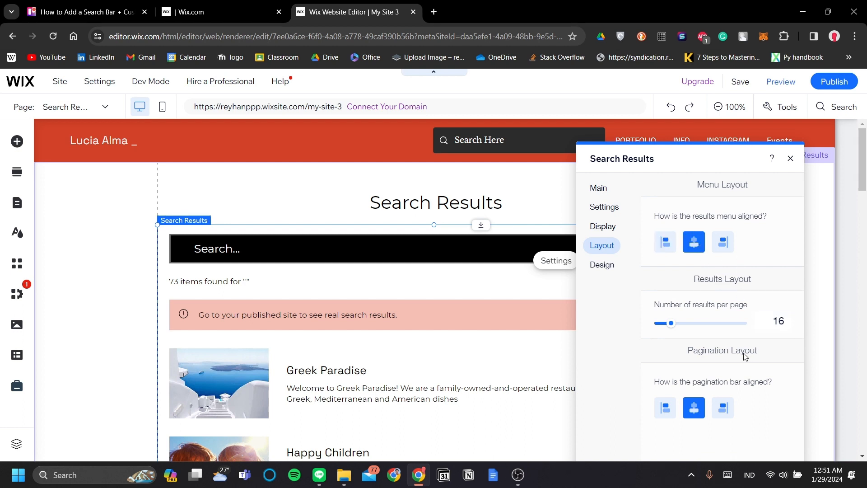
click(665, 410)
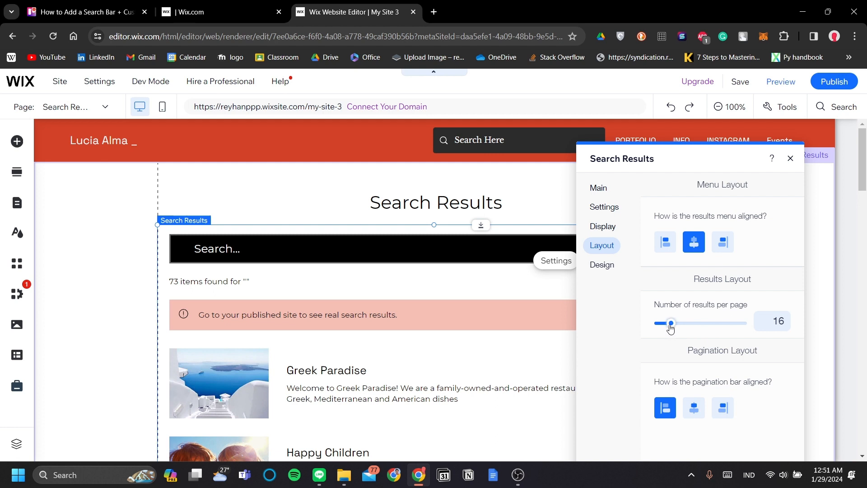
Examine the View All button's text and fill design options, then close the widget settings and view the page.
click(596, 265)
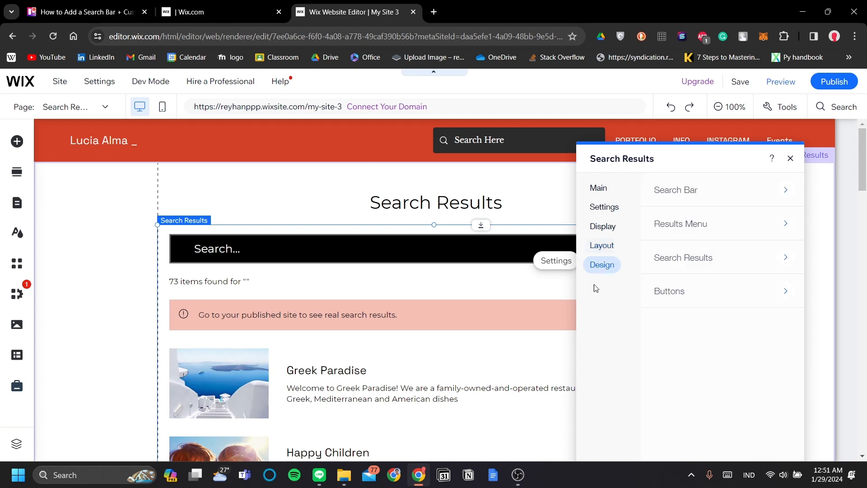
click(692, 297)
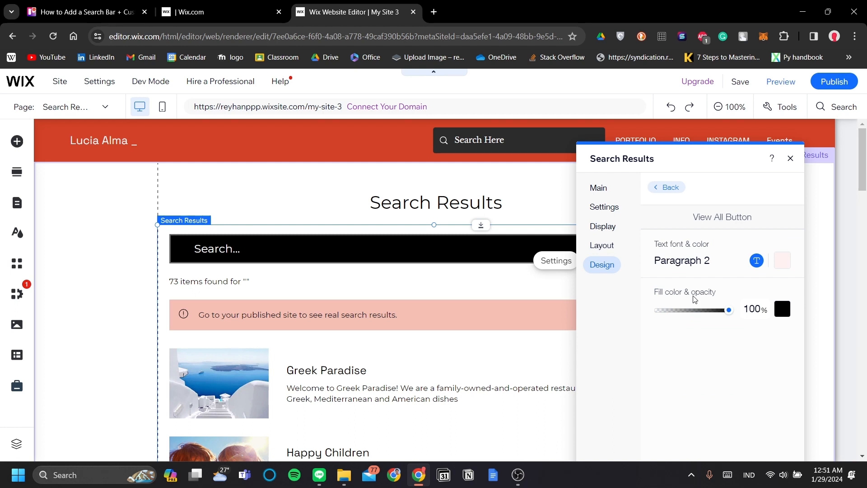
click(531, 293)
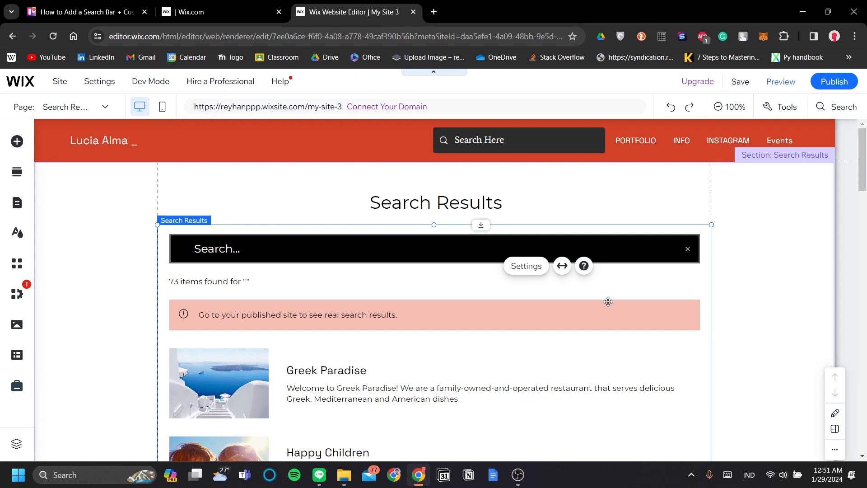
click(735, 320)
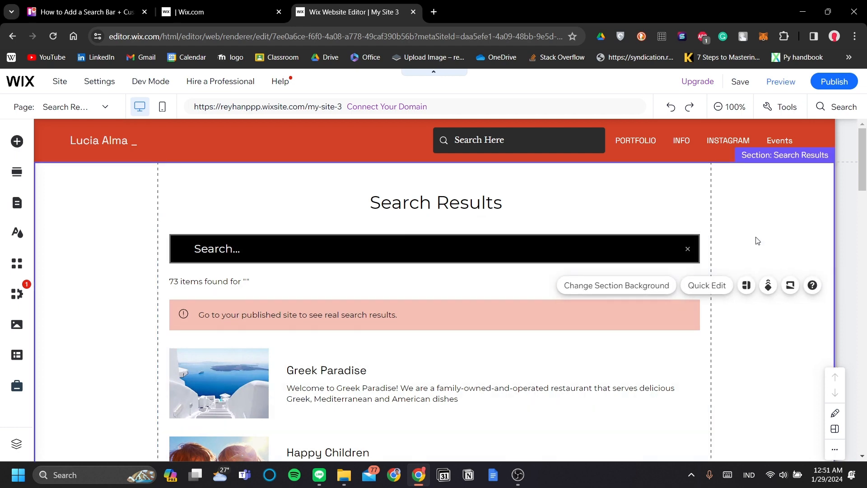